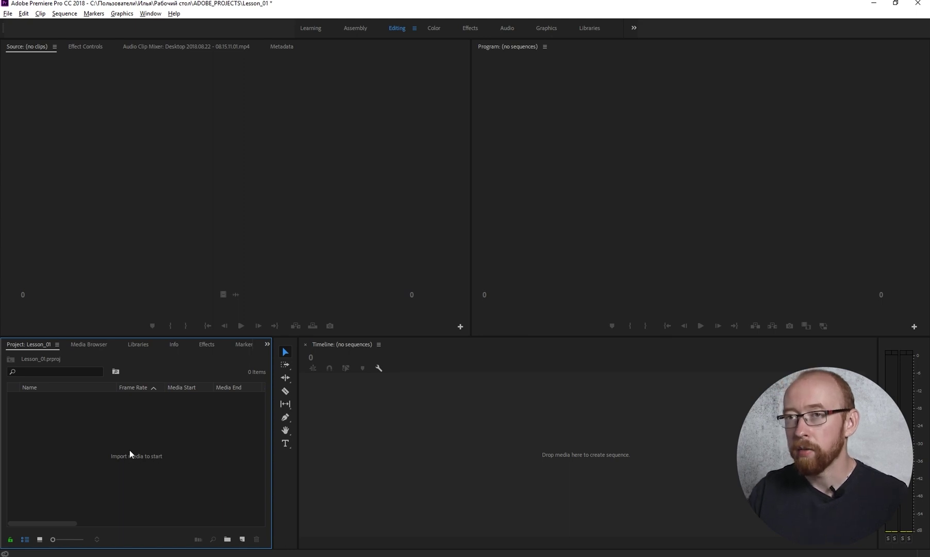
Click through the Source, Timeline, Program and Project panels to give each focus.
left_click(150, 149)
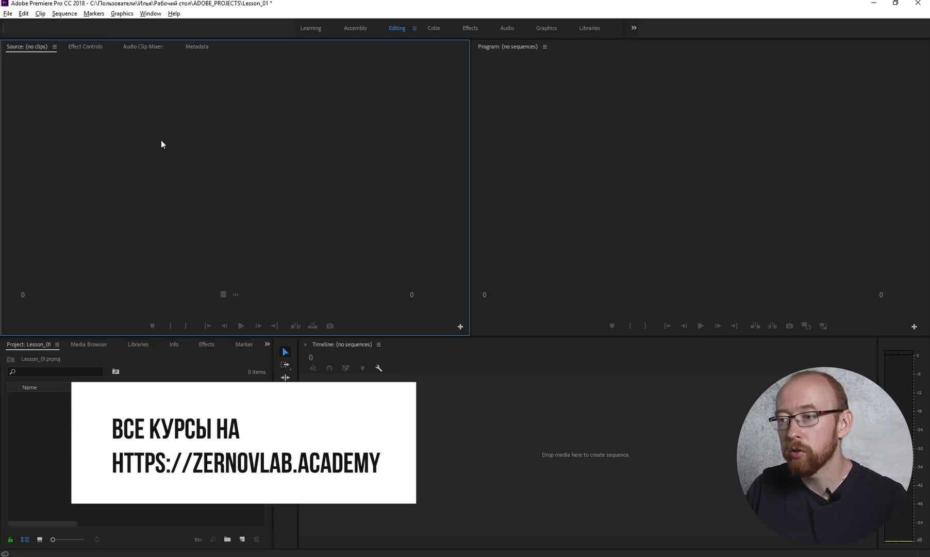
left_click(451, 478)
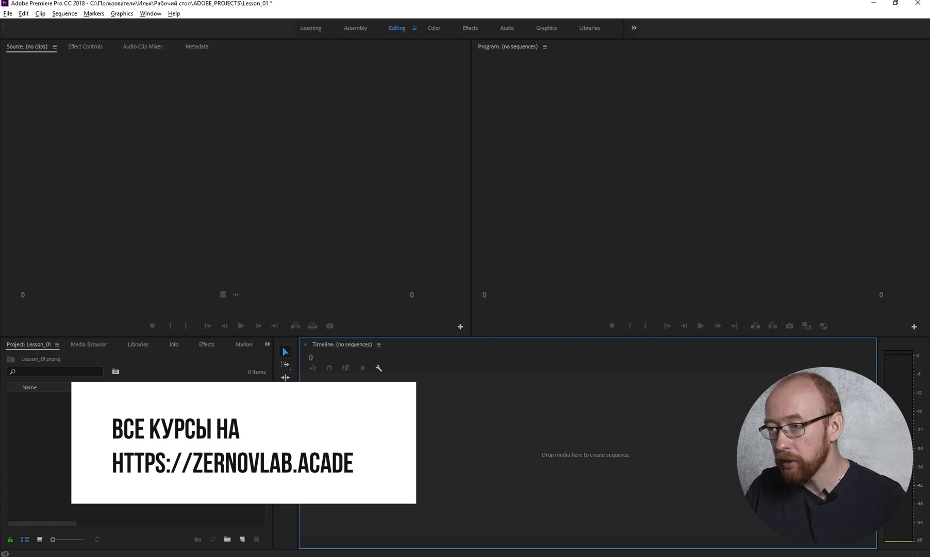
left_click(608, 144)
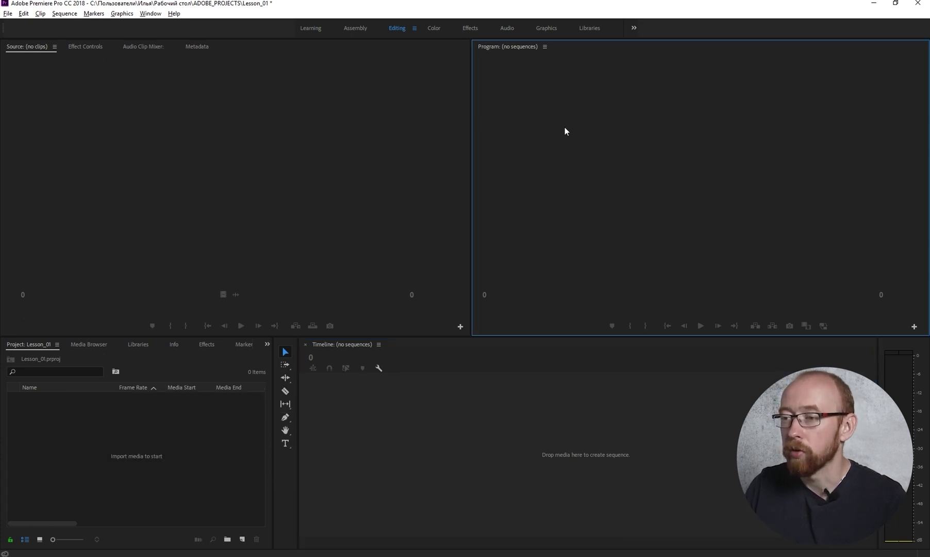
left_click(164, 457)
left_click(180, 184)
left_click(441, 443)
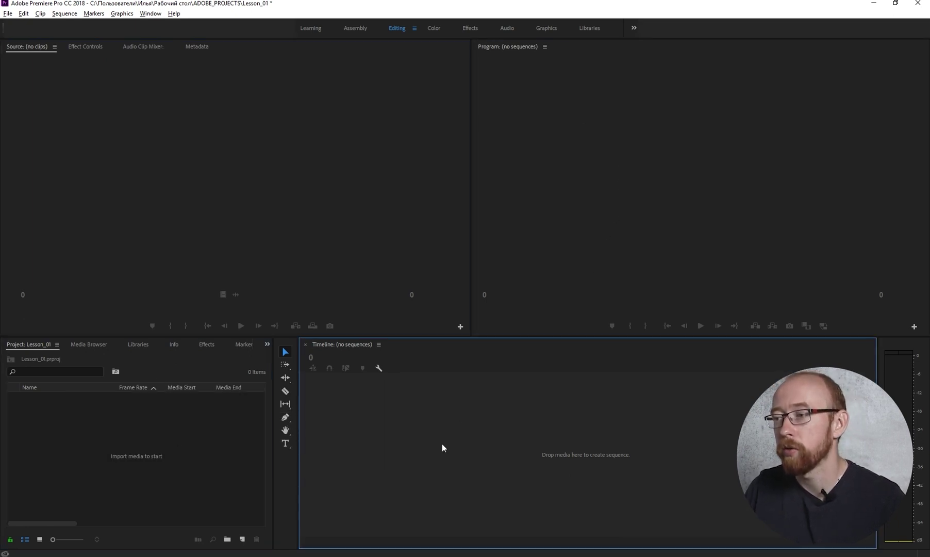
left_click(548, 277)
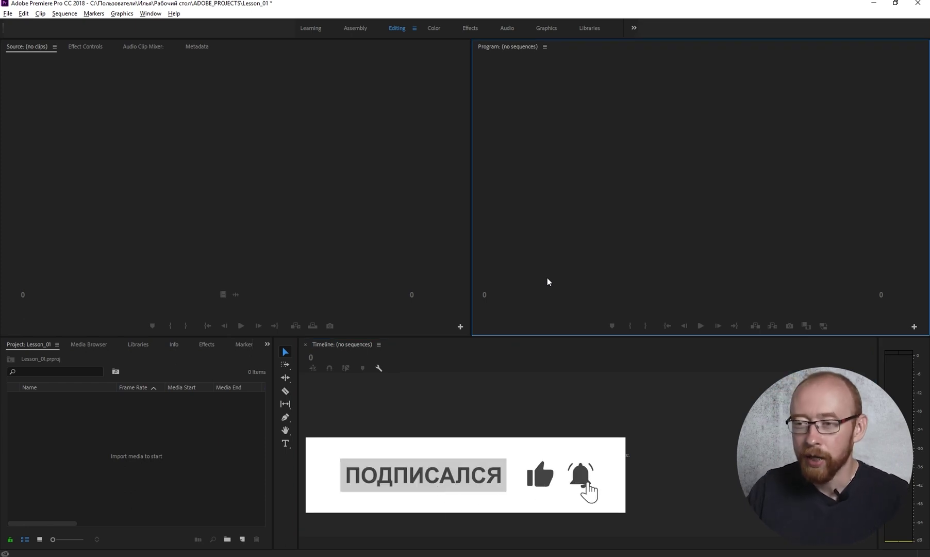
left_click(189, 463)
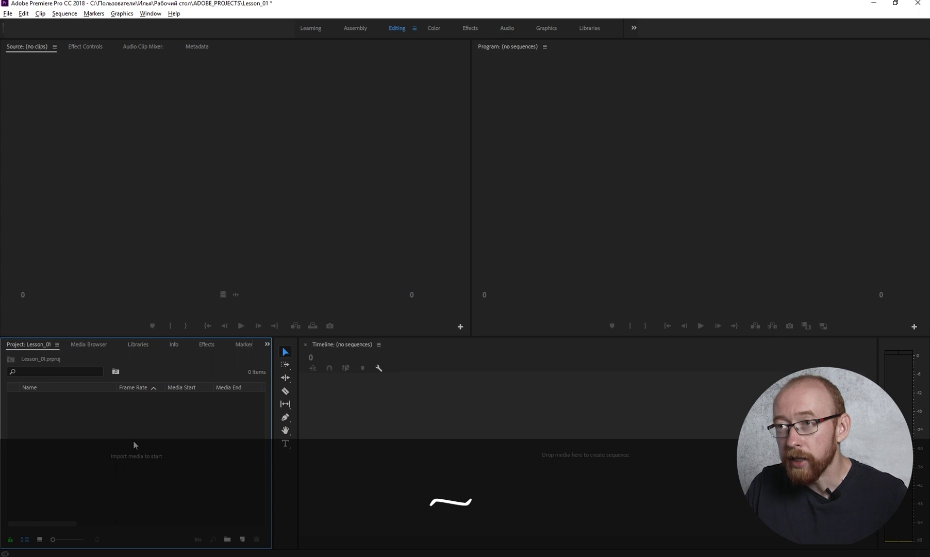
Toggle the Project panel to full-window size and back with the grave key.
key("grave")
key("grave")
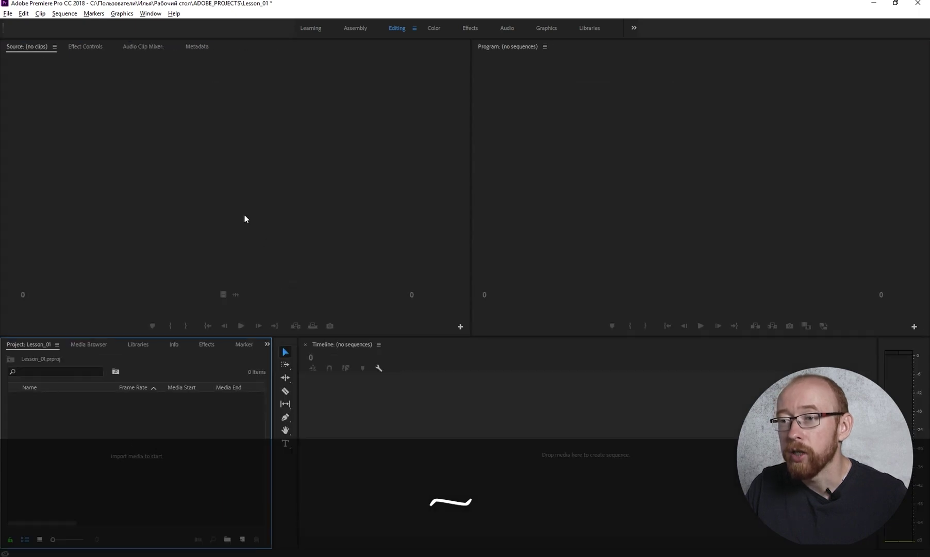
key("grave")
key("grave")
key("grave")
key("grave")
key("grave")
key("grave")
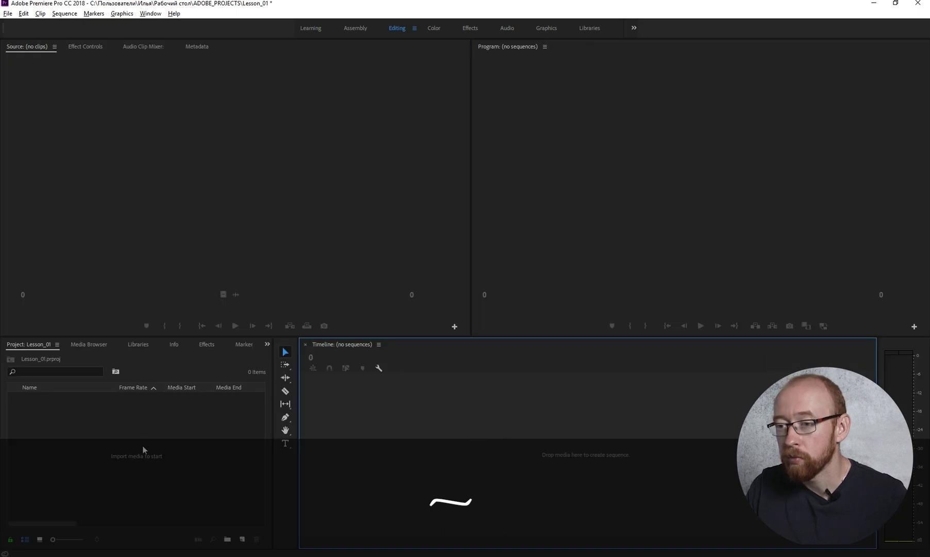
key("grave")
key("grave")
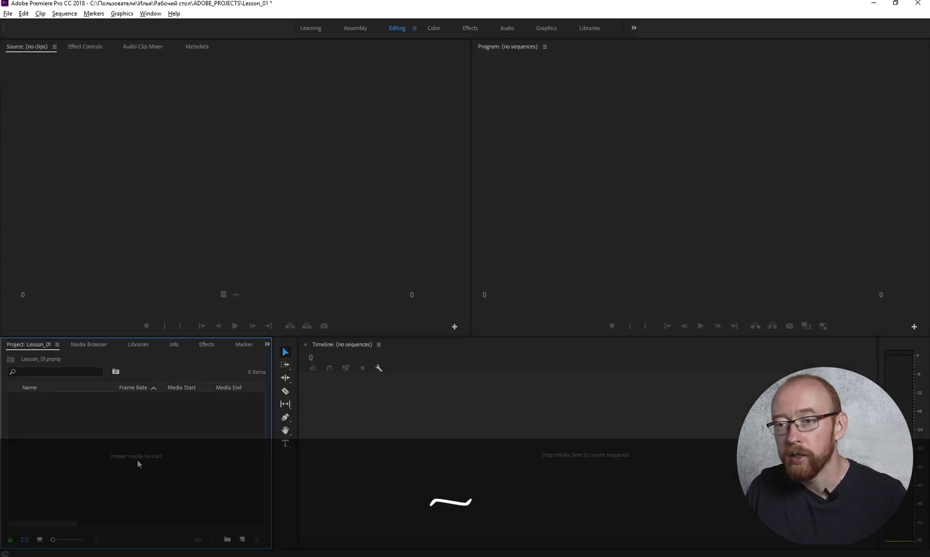
key("grave")
key("grave")
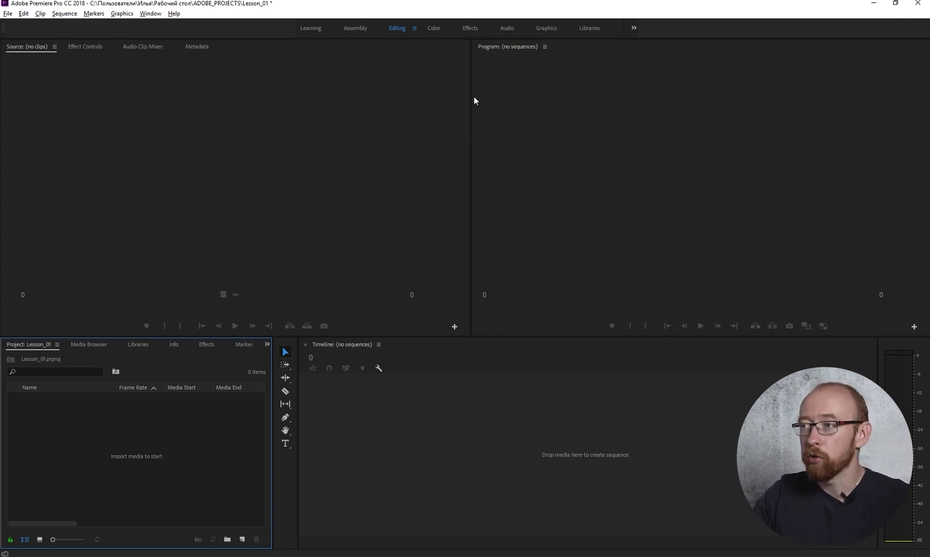
Nudge the dividers between the monitors and above the Project and Timeline panels.
mouse_move(471, 105)
left_mouse_down()
mouse_move(418, 102)
mouse_move(470, 103)
left_mouse_up()
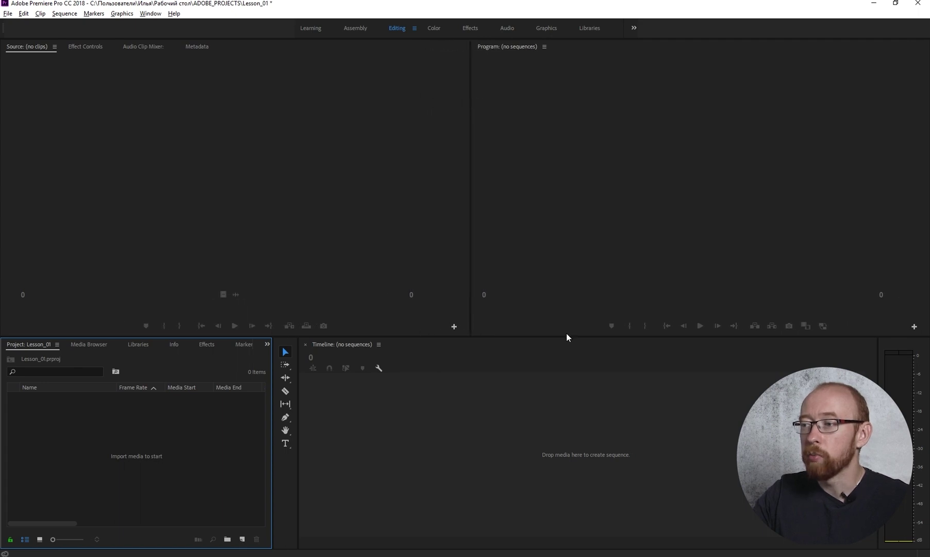
left_click_drag(563, 338, 563, 303)
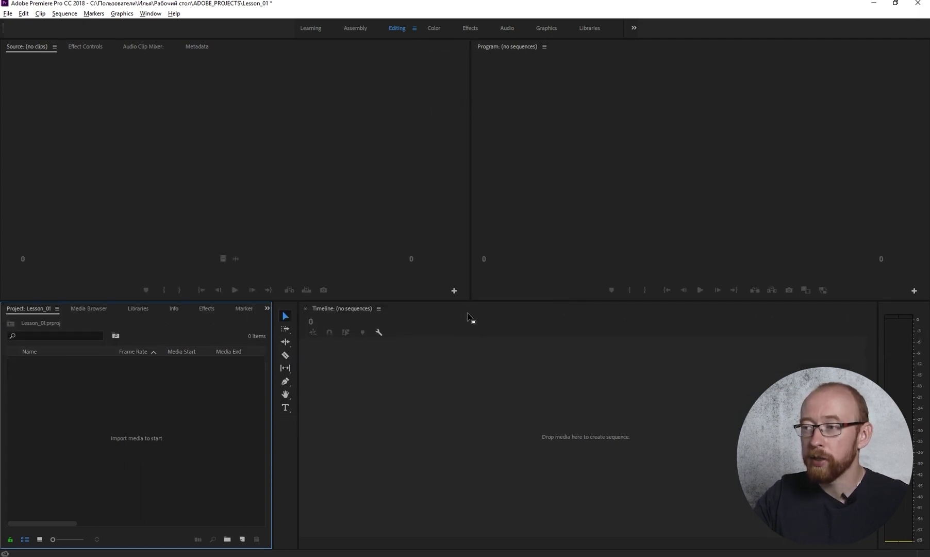
mouse_move(470, 298)
left_mouse_down()
mouse_move(569, 272)
mouse_move(478, 338)
left_mouse_up()
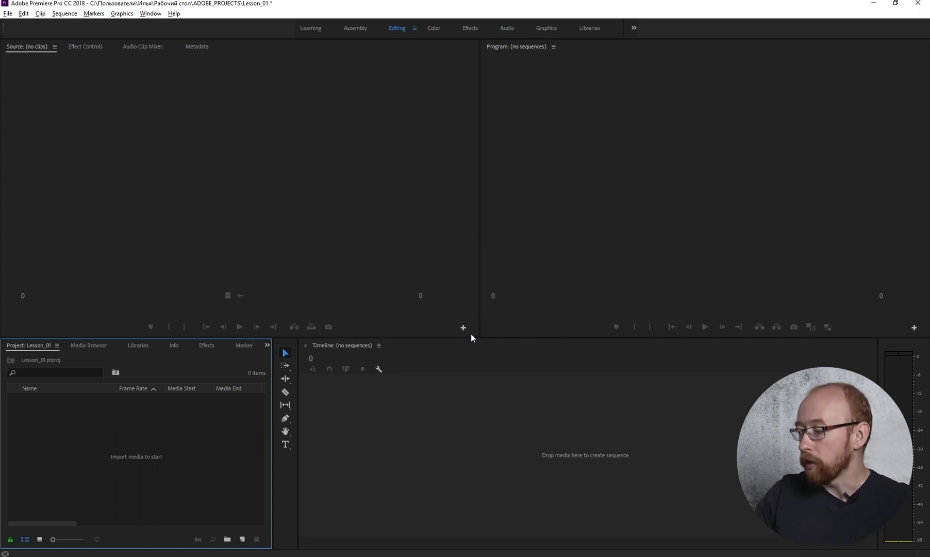
Shorten both monitors and widen Program slightly so the bottom panels grow taller.
left_click(242, 153)
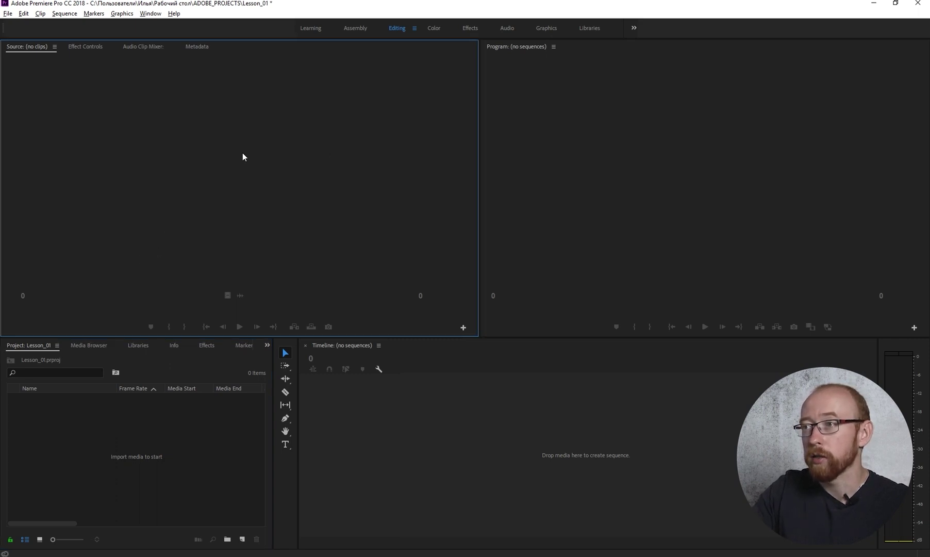
left_click(569, 180)
left_click_drag(479, 152, 439, 152)
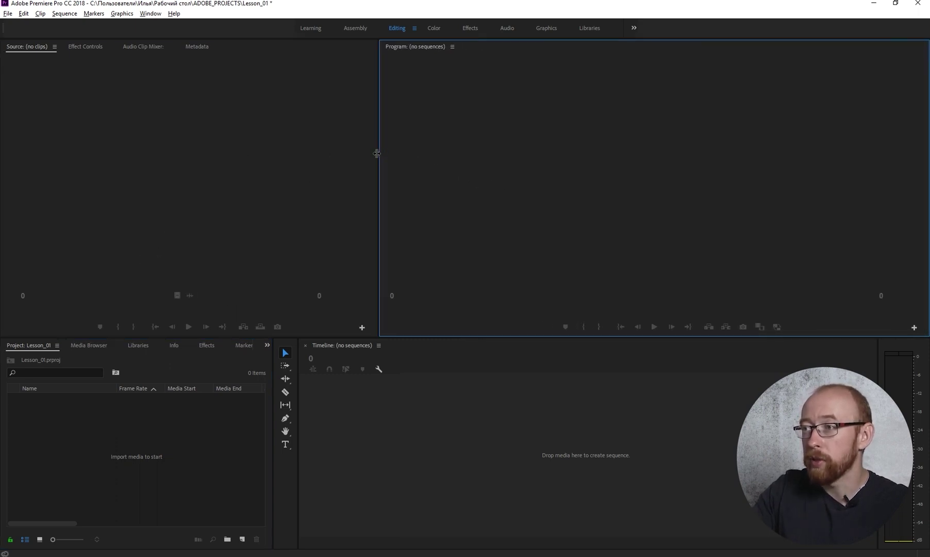
left_click_drag(524, 336, 426, 300)
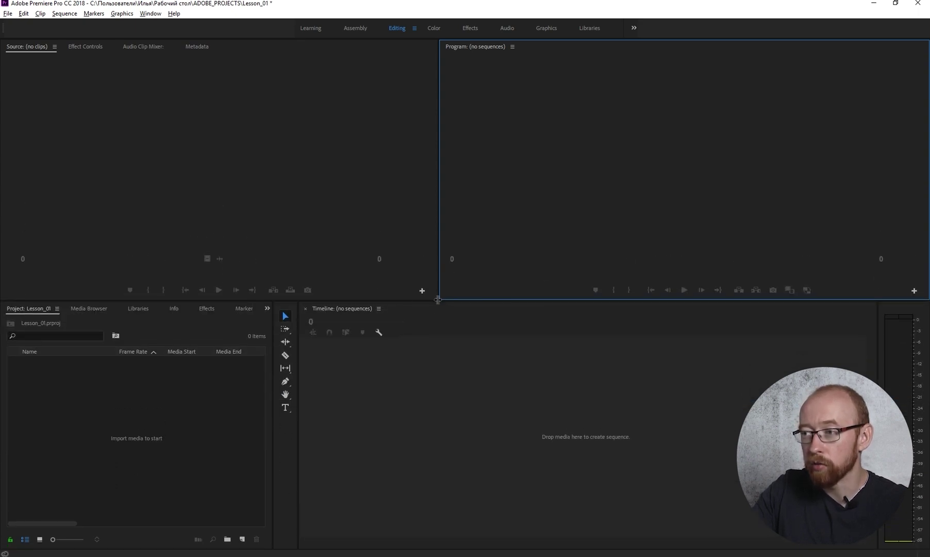
mouse_move(441, 299)
left_mouse_down()
mouse_move(239, 169)
mouse_move(575, 305)
mouse_move(458, 327)
left_mouse_up()
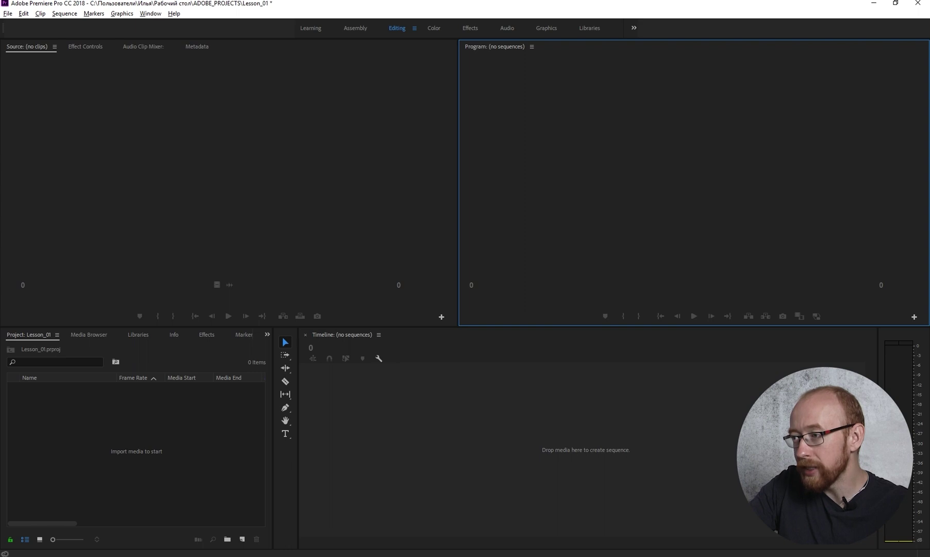
left_click(89, 463)
left_click(87, 336)
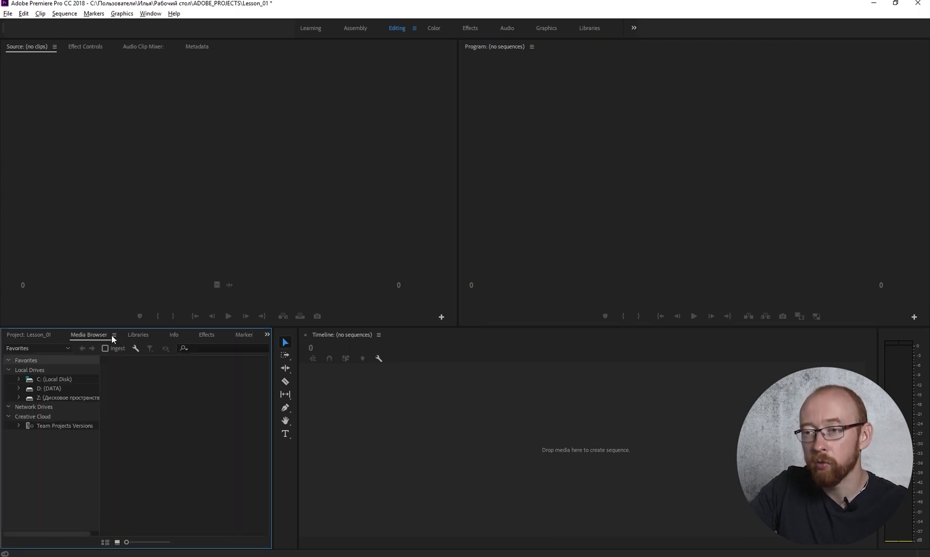
left_click(144, 336)
left_click(174, 334)
left_click(205, 334)
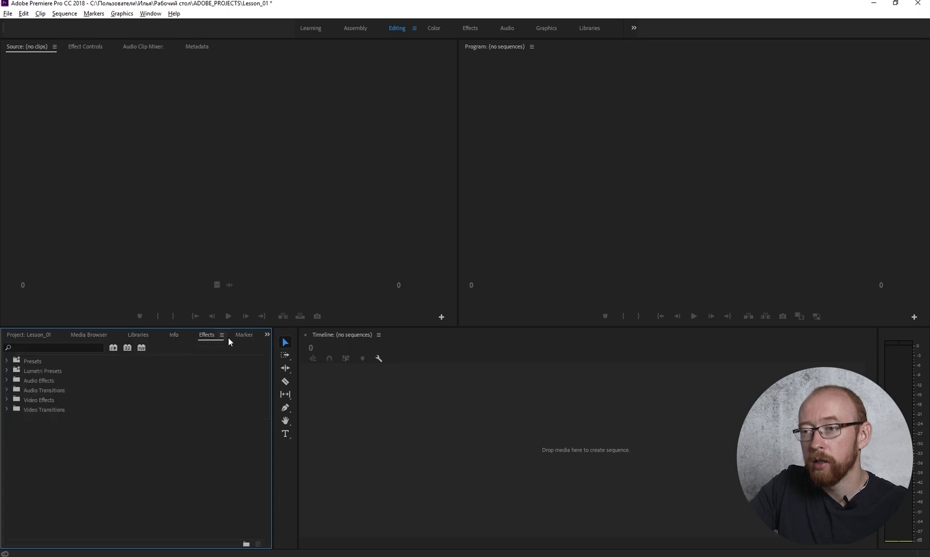
left_click(241, 335)
left_click(248, 335)
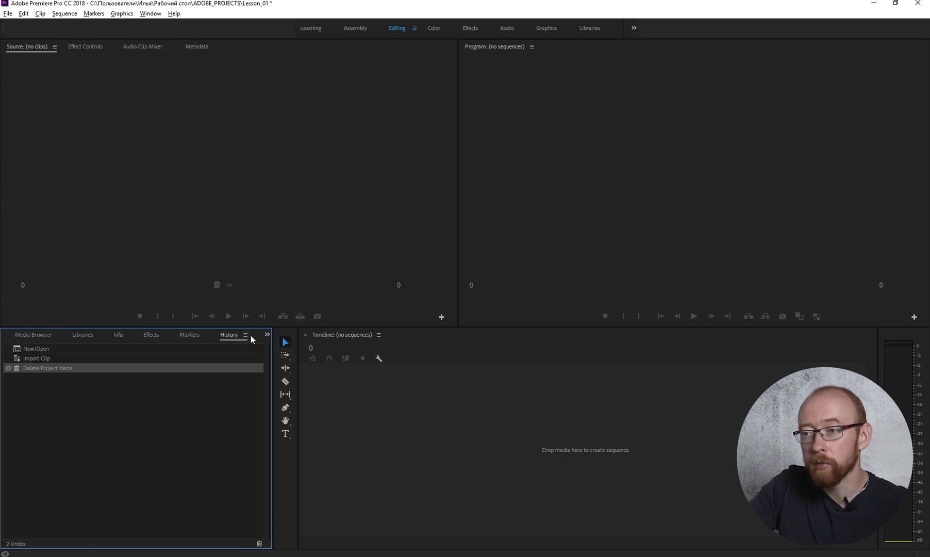
left_click(17, 338)
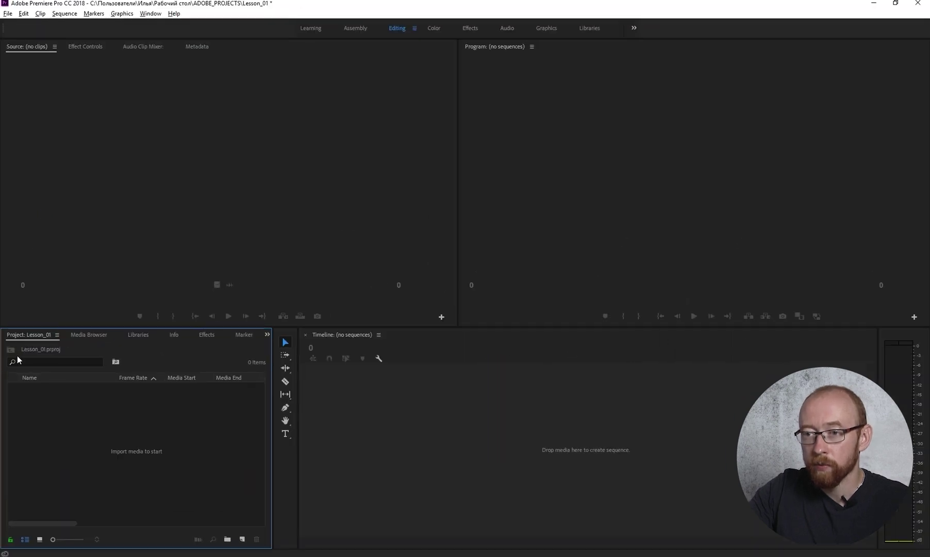
Move the Project panel around the Source group, placing its tab right after Source.
mouse_move(24, 336)
left_mouse_down()
mouse_move(157, 280)
mouse_move(103, 210)
left_mouse_up()
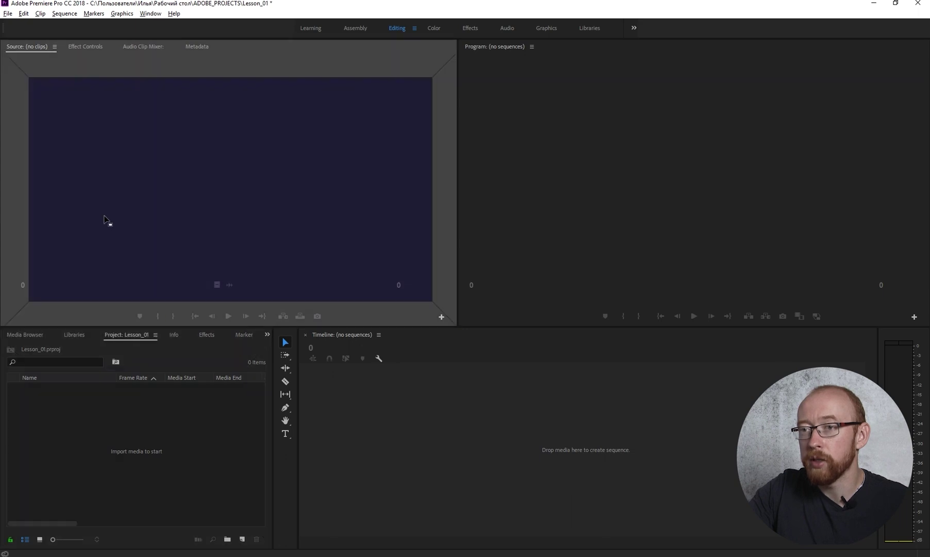
mouse_move(103, 209)
left_mouse_down()
mouse_move(154, 415)
mouse_move(151, 131)
left_mouse_up()
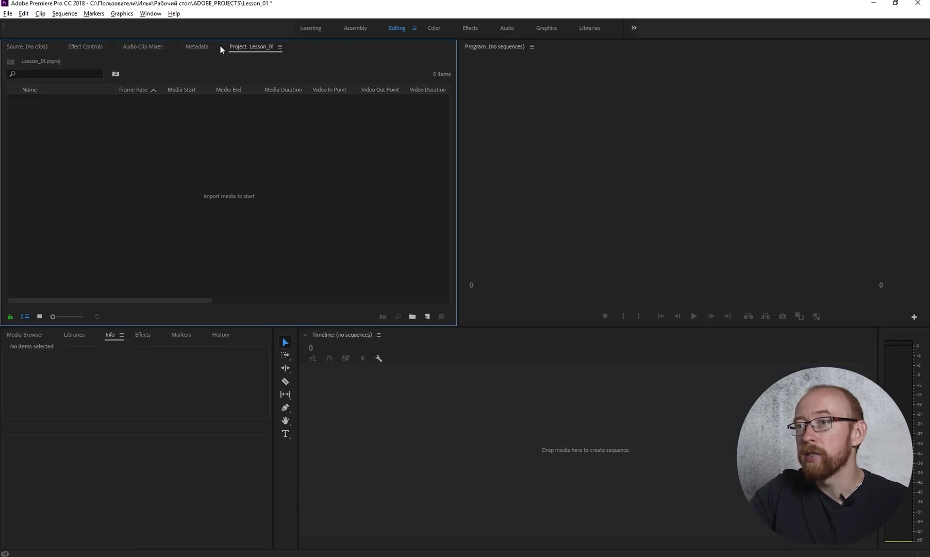
left_click_drag(253, 47, 74, 49)
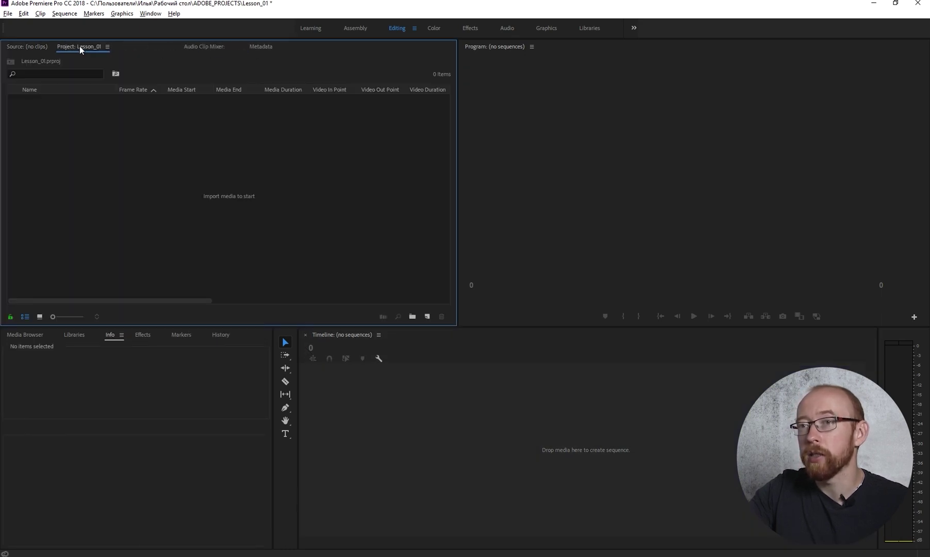
Dock the Project panel as a full-height left column and narrow it.
left_click_drag(92, 47, 21, 158)
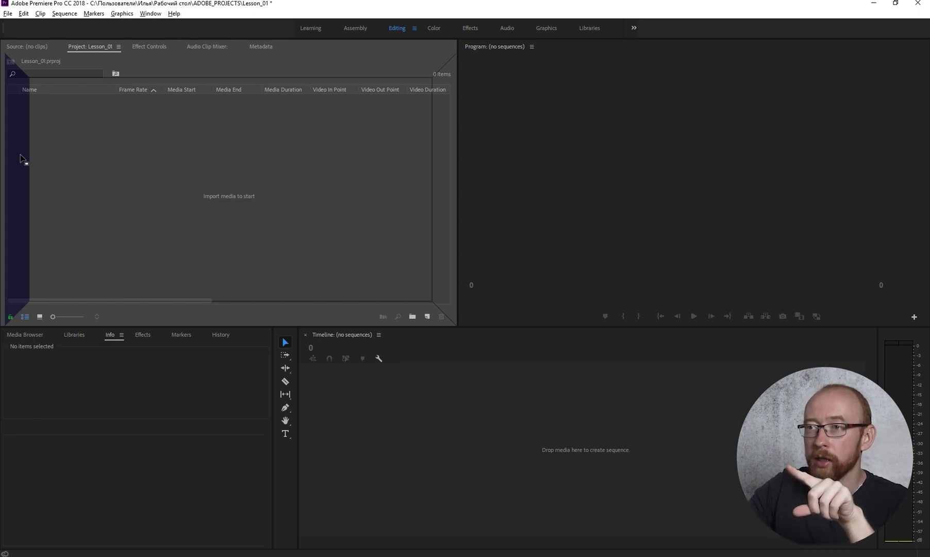
left_click_drag(20, 154, 20, 155)
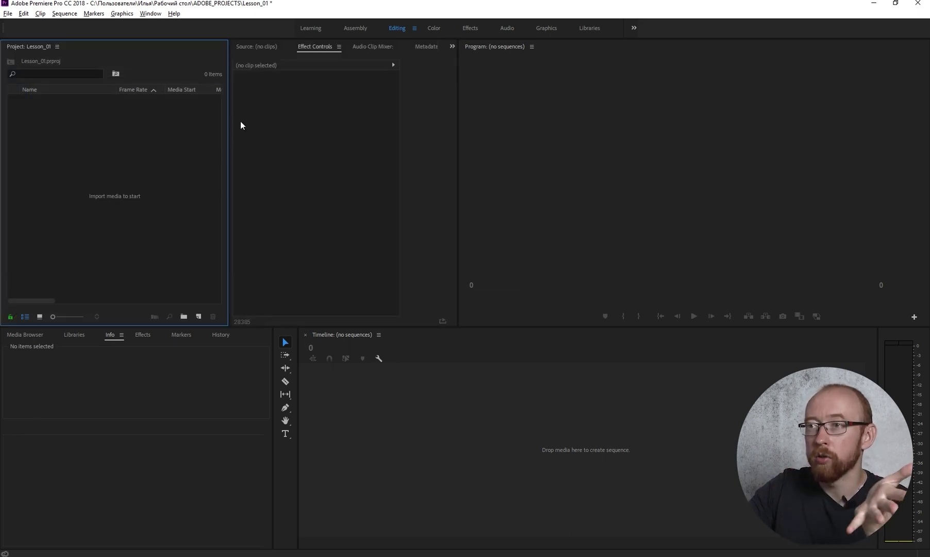
mouse_move(37, 46)
left_mouse_down()
mouse_move(80, 172)
mouse_move(10, 169)
left_mouse_up()
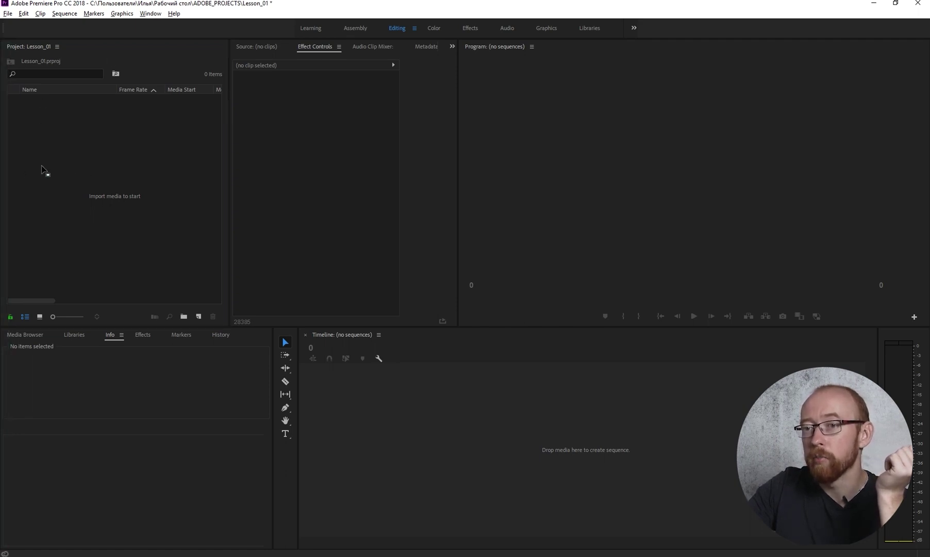
left_click_drag(10, 169, 1, 170)
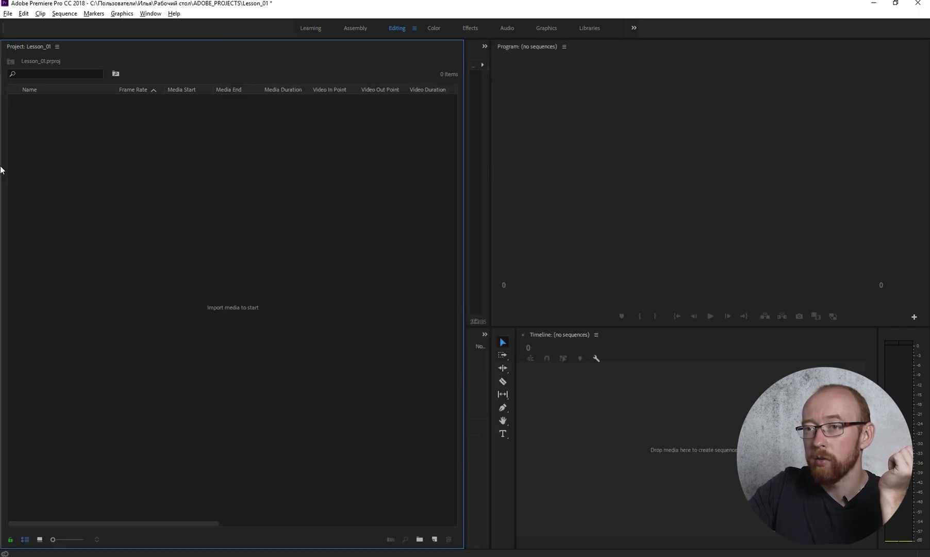
left_click_drag(462, 172, 144, 166)
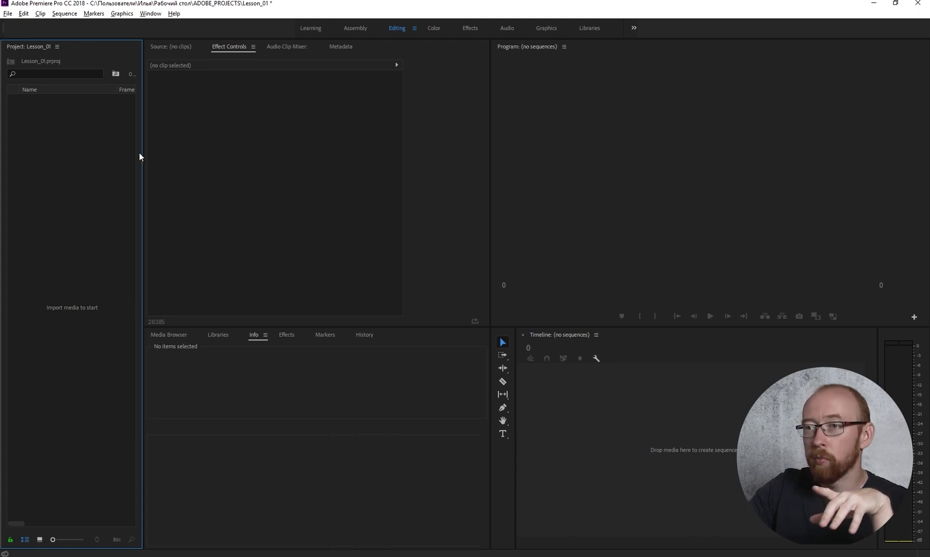
Widen the Project column, group Media Browser and Effects with it, and close Info.
left_click_drag(142, 153, 172, 153)
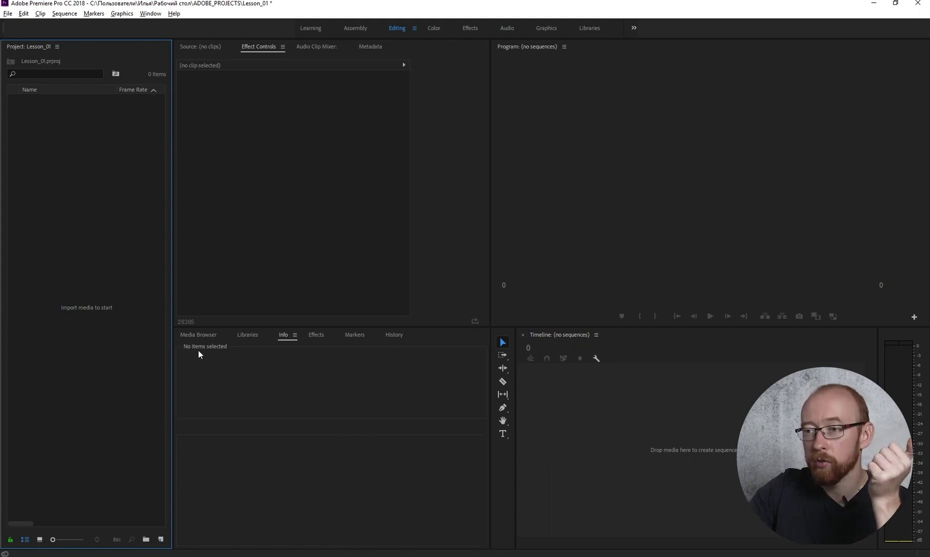
left_click_drag(199, 334, 105, 250)
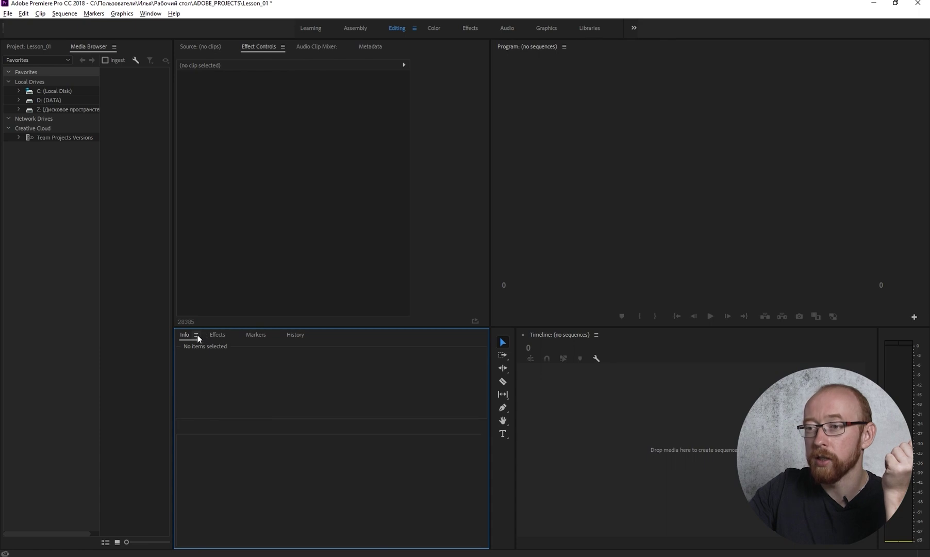
left_click(196, 335)
left_click(217, 338)
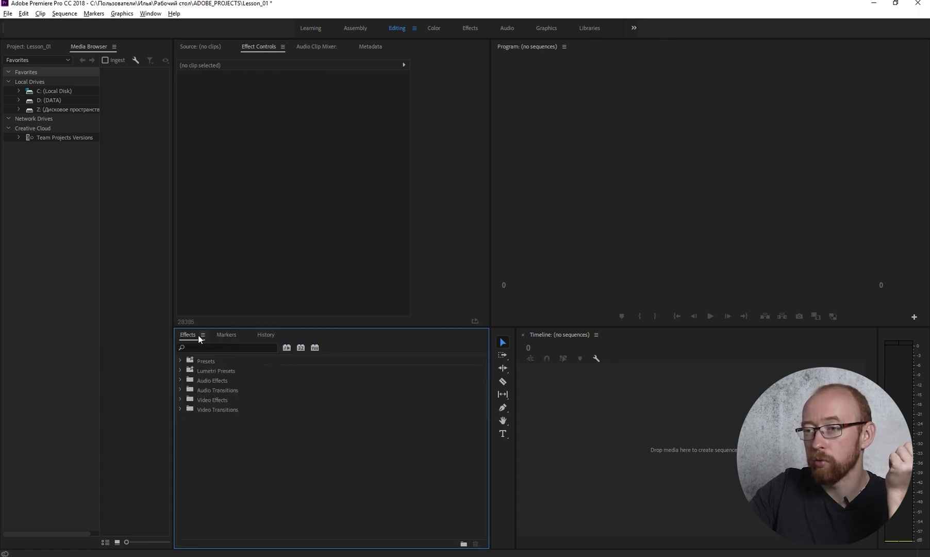
left_click_drag(190, 335, 52, 260)
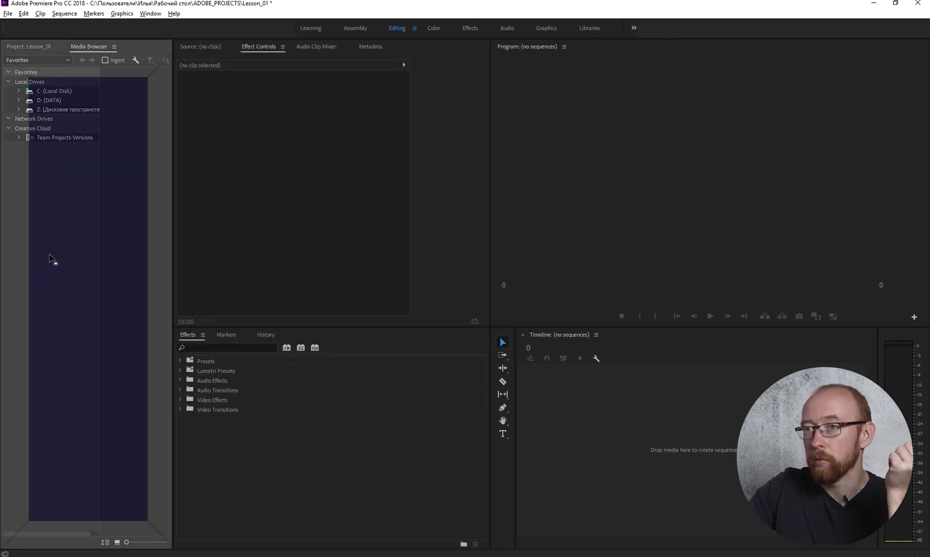
Close the Markers and History panels from their panel menus.
left_click(207, 334)
left_click(219, 337)
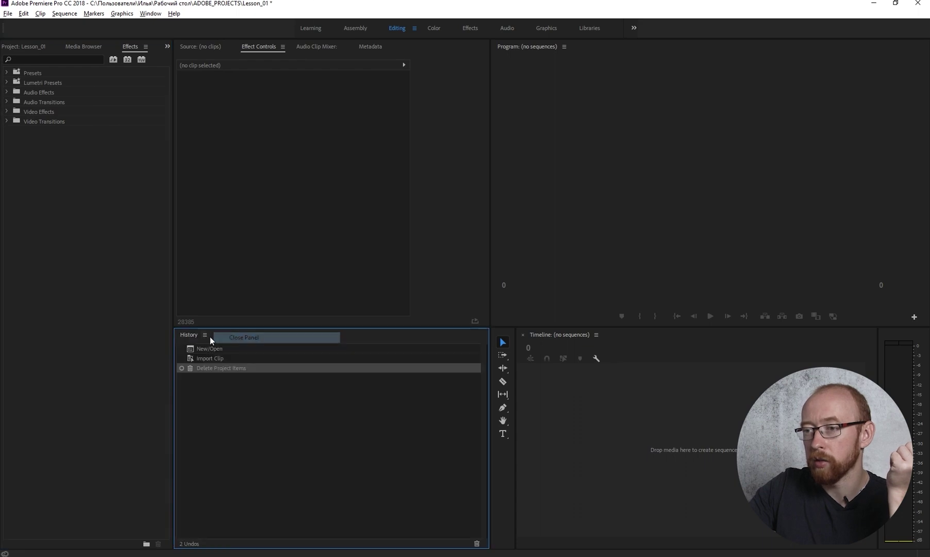
left_click(205, 335)
left_click(225, 337)
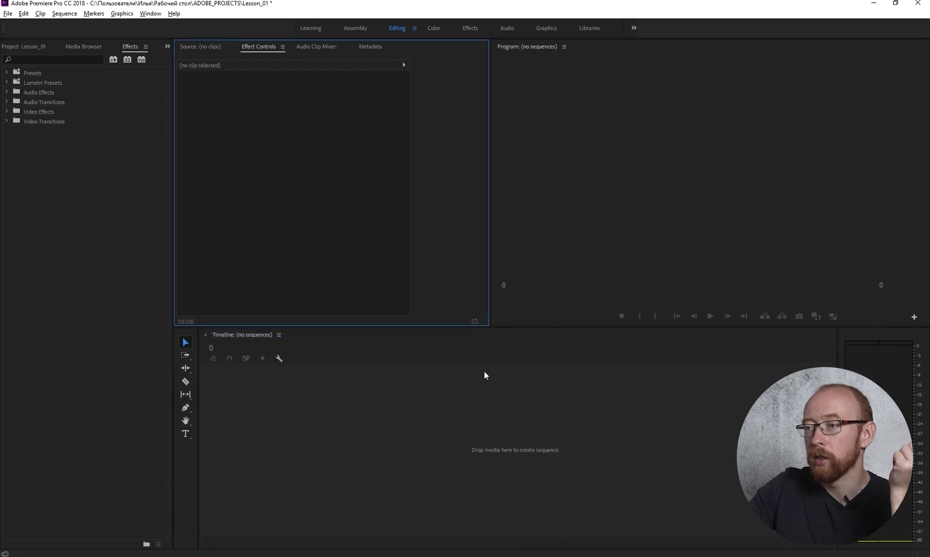
Widen the Effect Controls panel and show the Lesson_01 project bin.
left_click_drag(489, 113, 530, 112)
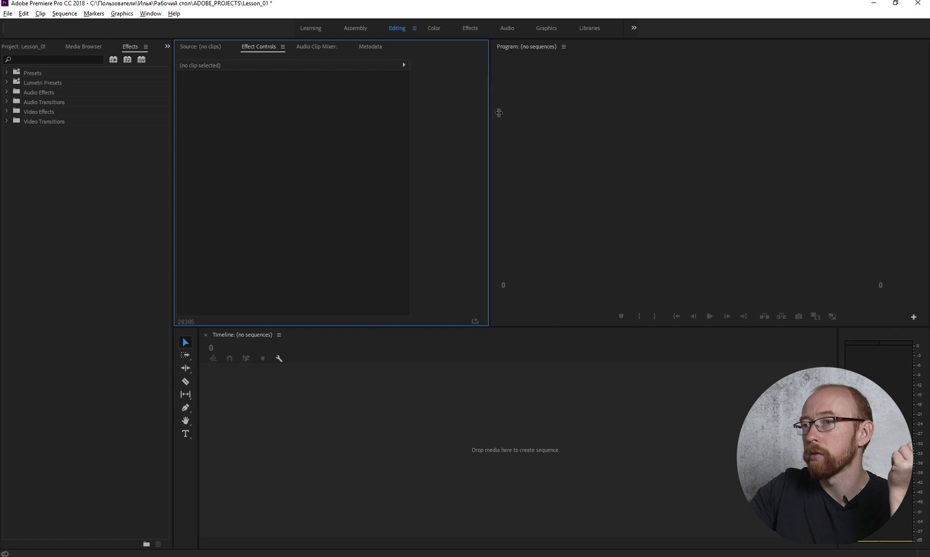
left_click(14, 48)
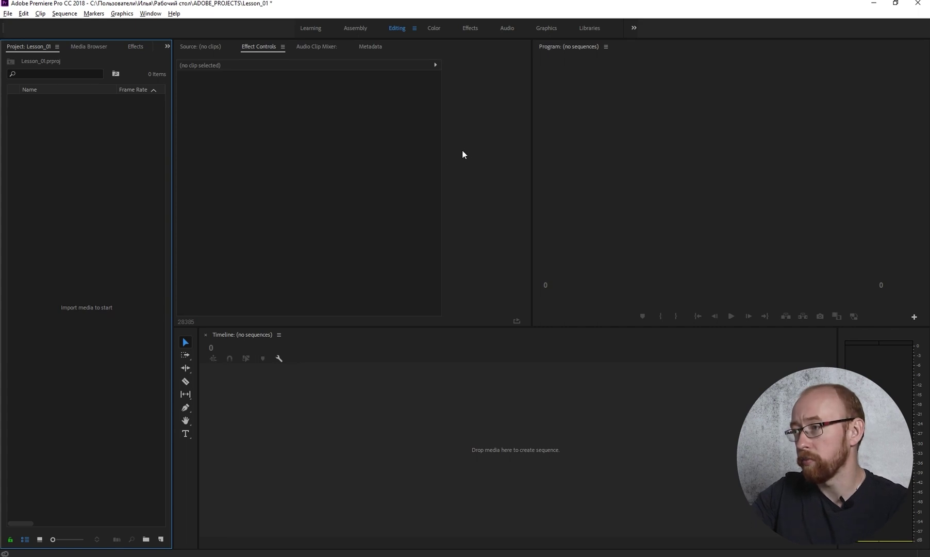
left_click_drag(533, 145, 551, 144)
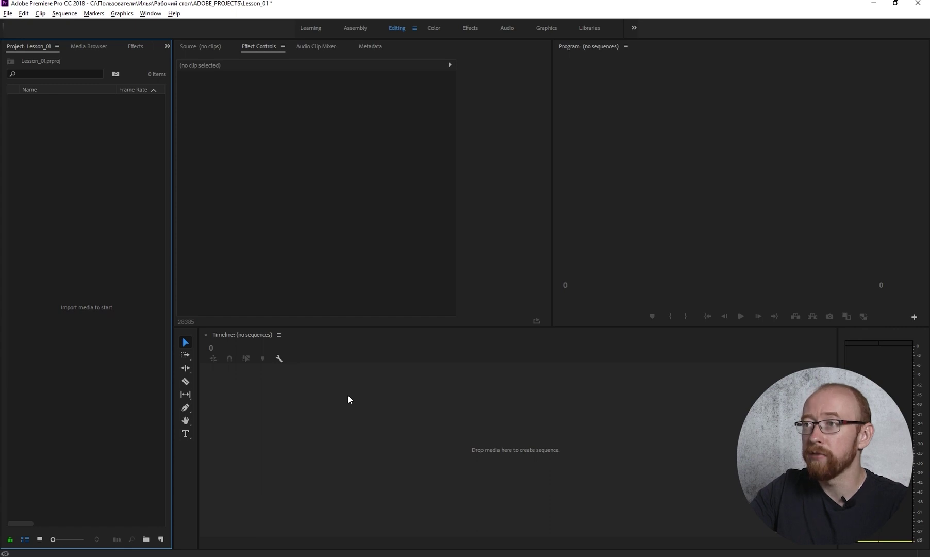
Choose Reset to Saved Layout from the Editing workspace's options menu.
left_click(415, 29)
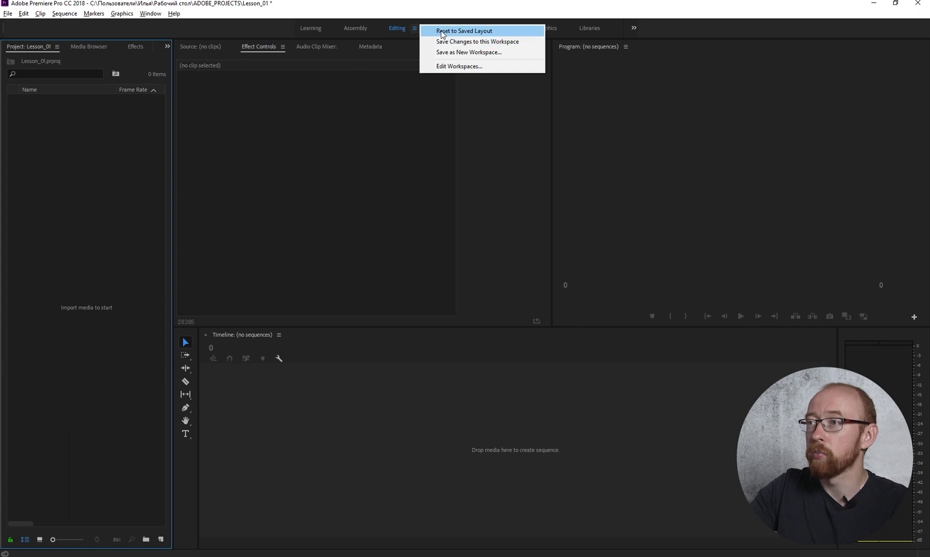
left_click(397, 28)
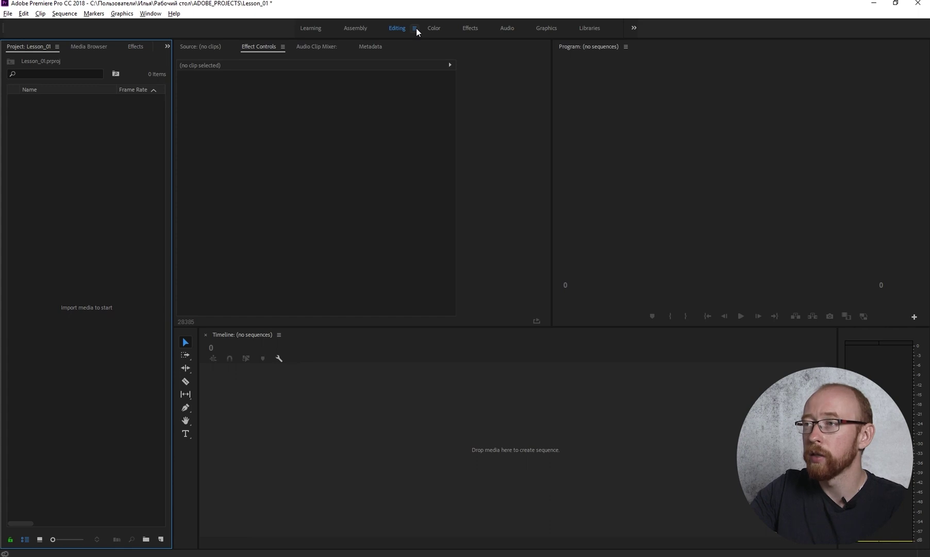
left_click(415, 29)
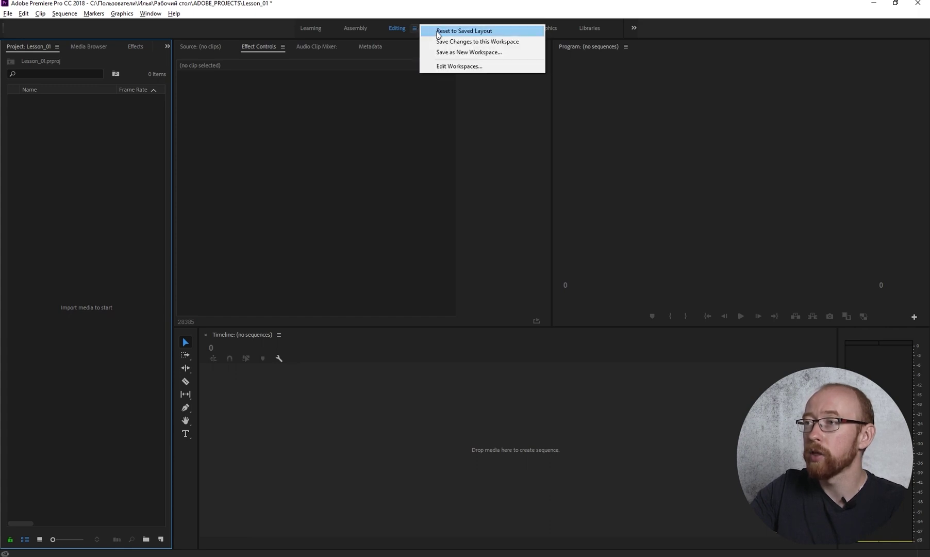
left_click(437, 32)
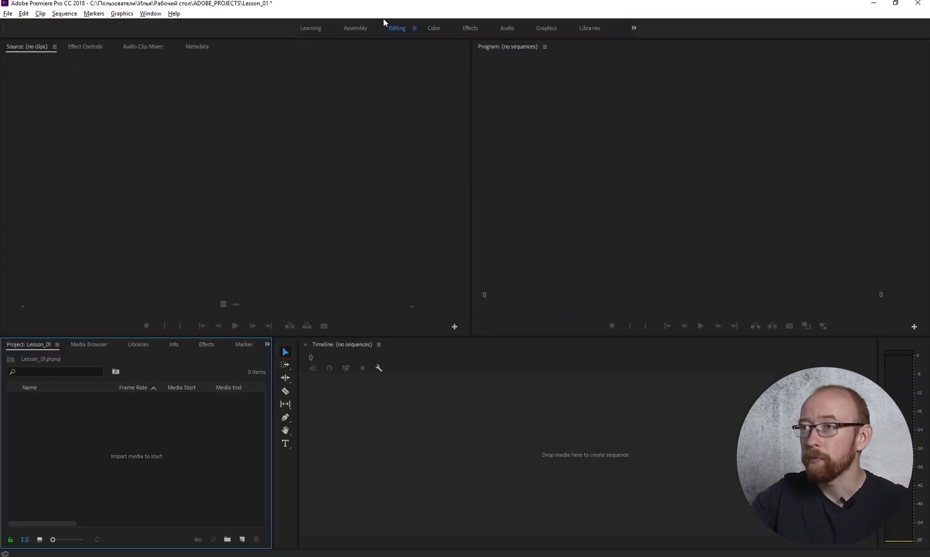
Switch to the Learning workspace and look over its five tutorial cards.
left_click(313, 28)
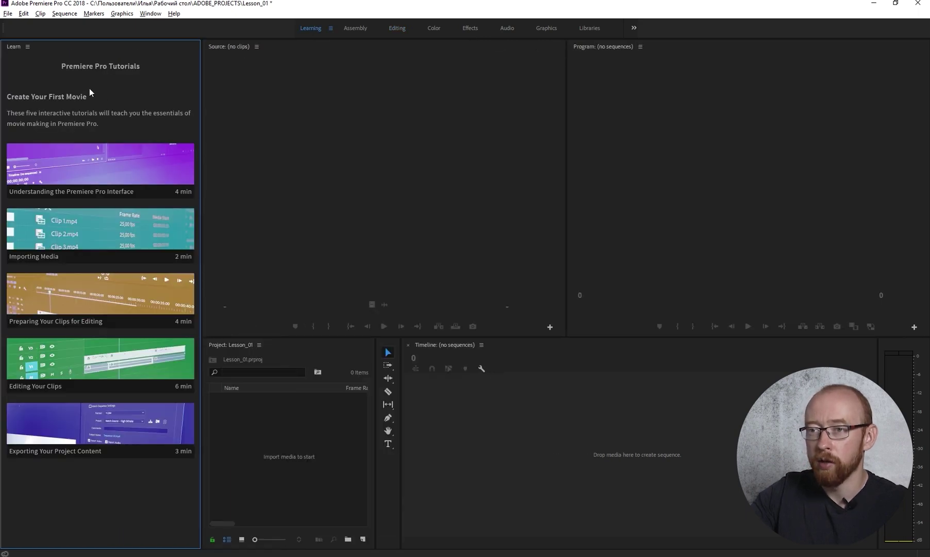
mouse_move(95, 381)
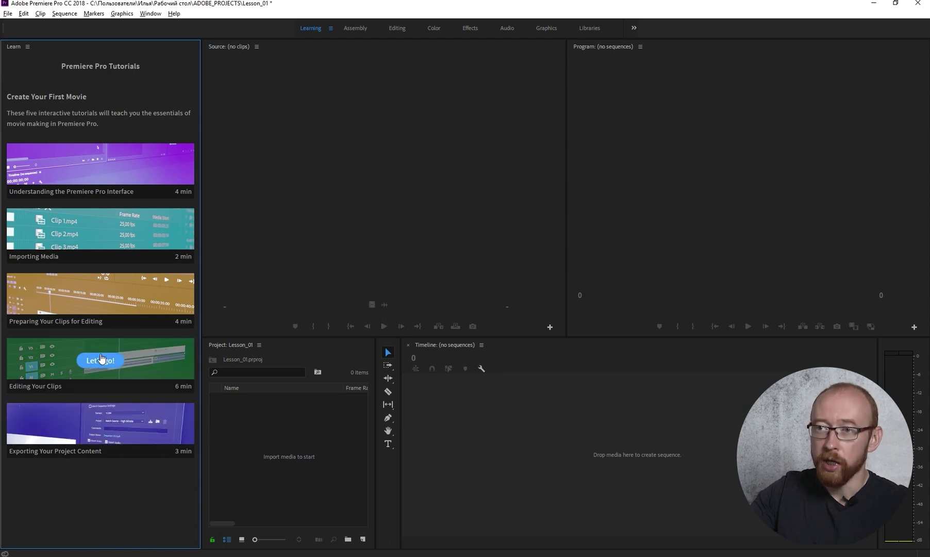
mouse_move(118, 192)
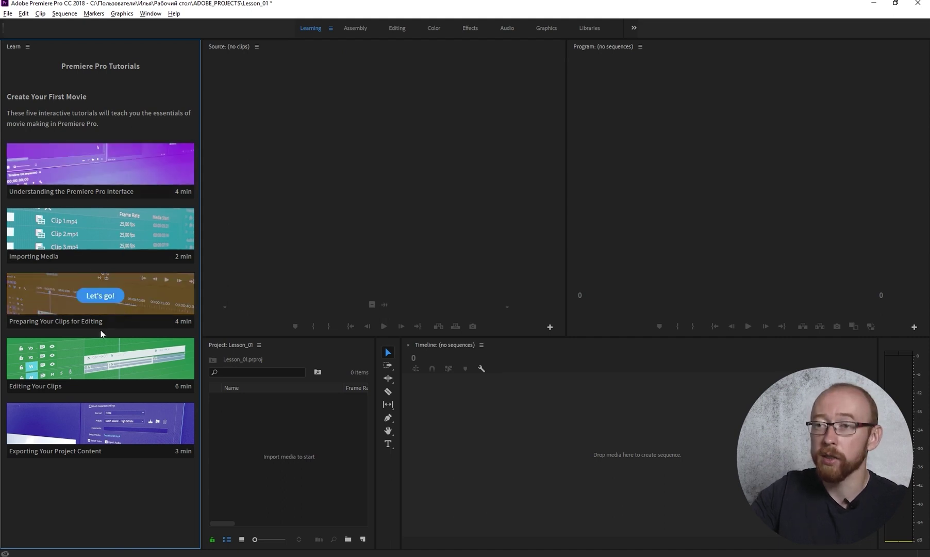
Launch the Understanding the Premiere Pro Interface tutorial and advance to its Main panels step.
left_click(112, 166)
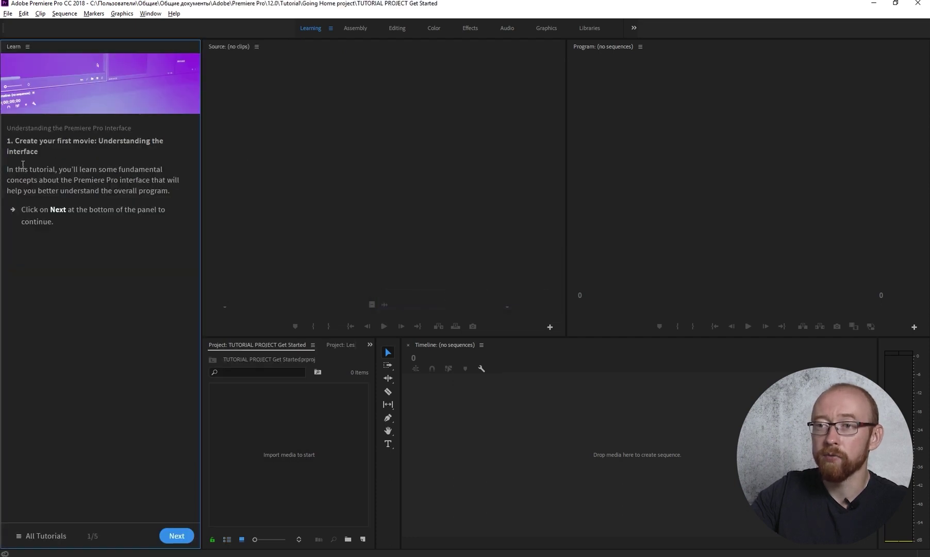
left_click(178, 535)
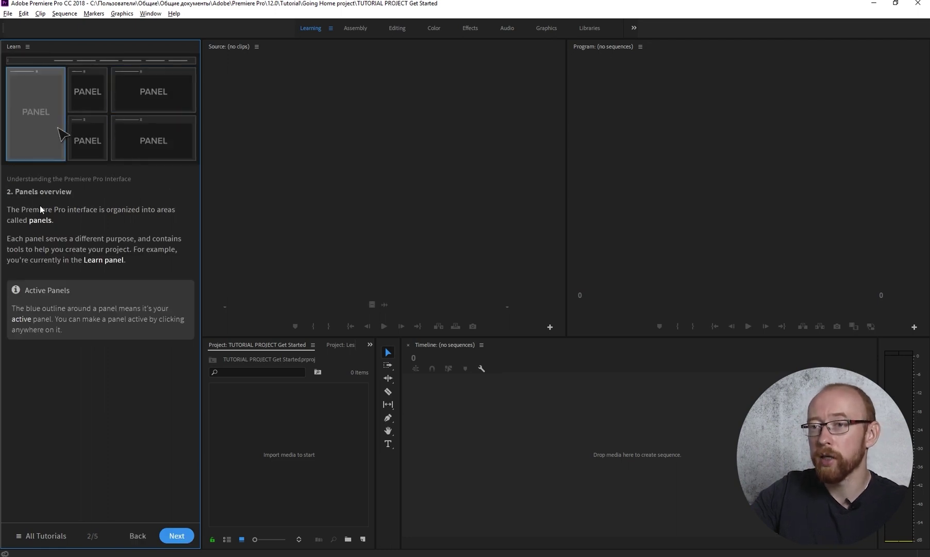
left_click(176, 535)
Switch to Assembly, reset it to its saved layout, and widen the timeline panel.
left_click(353, 27)
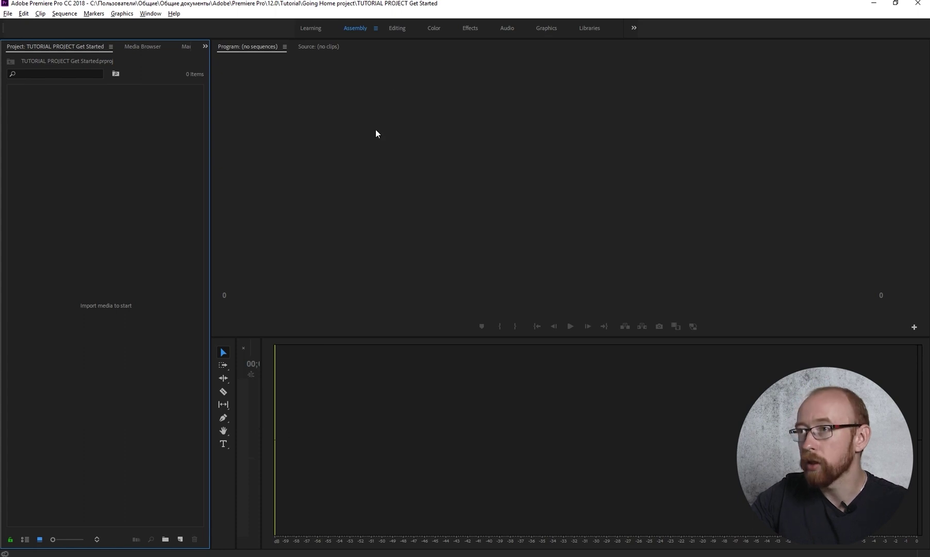
left_click(376, 30)
left_click(392, 31)
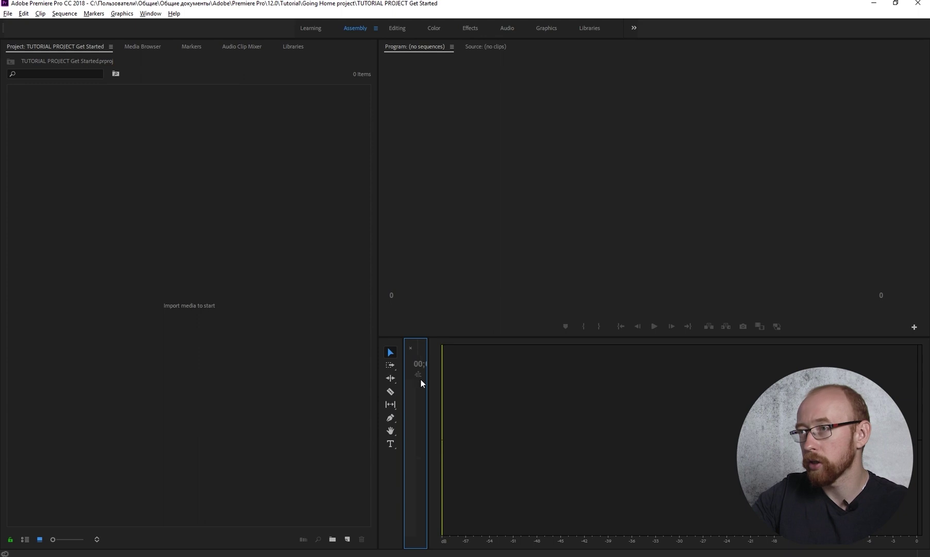
left_click_drag(428, 407, 902, 386)
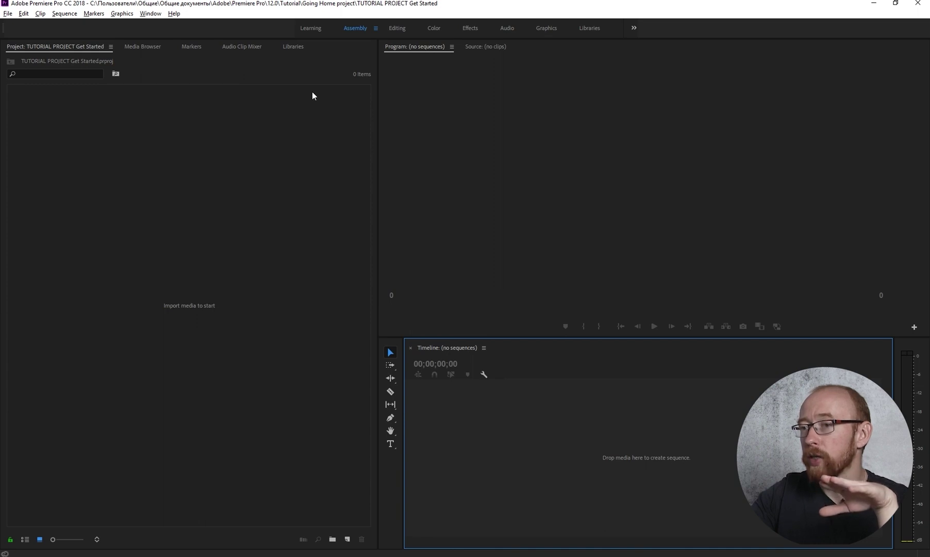
Activate the Project panel and monitors, and peek at the Media Browser's drive list.
left_click(248, 174)
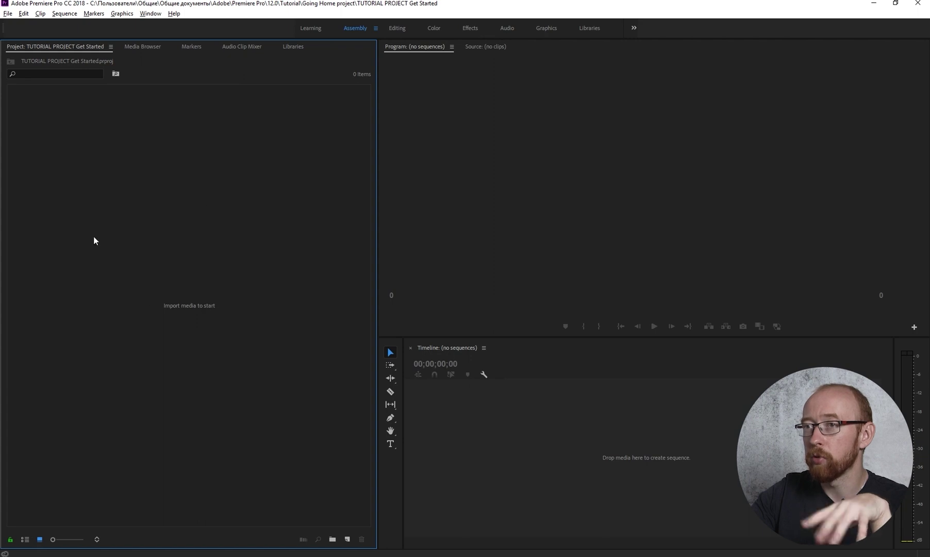
left_click(431, 53)
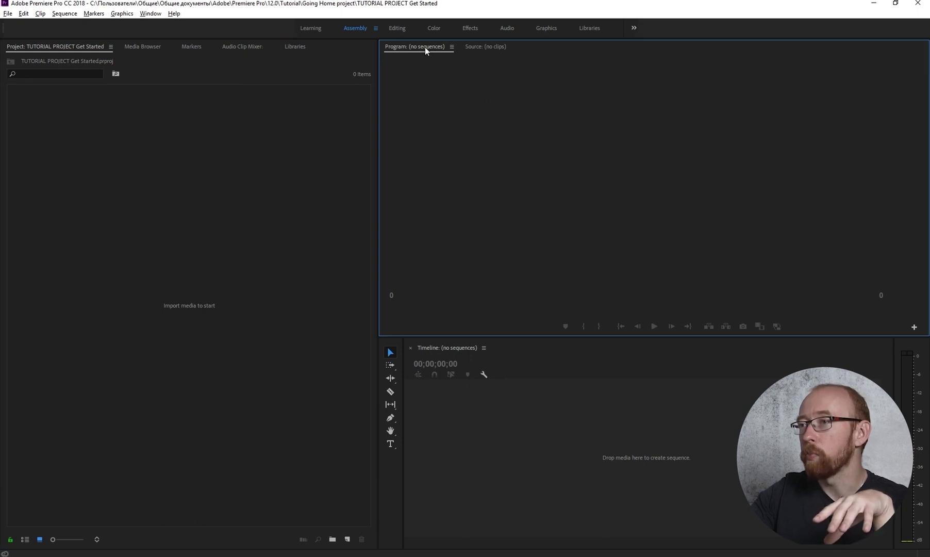
left_click(487, 46)
left_click(437, 46)
left_click(492, 49)
left_click(160, 206)
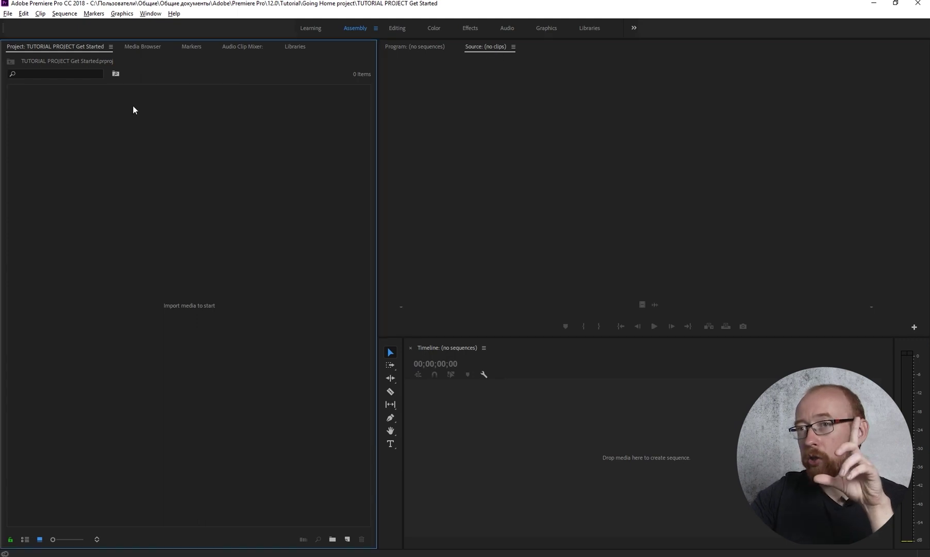
left_click(138, 46)
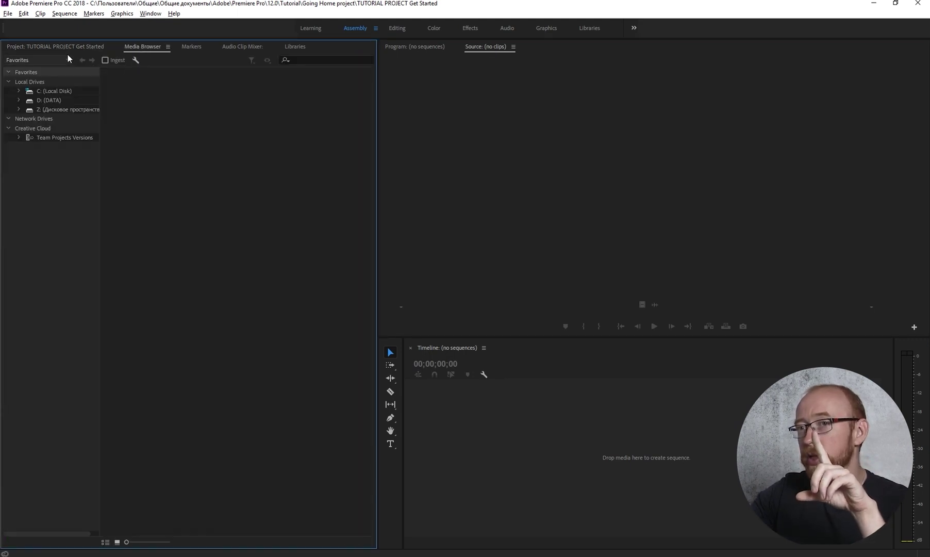
left_click(105, 46)
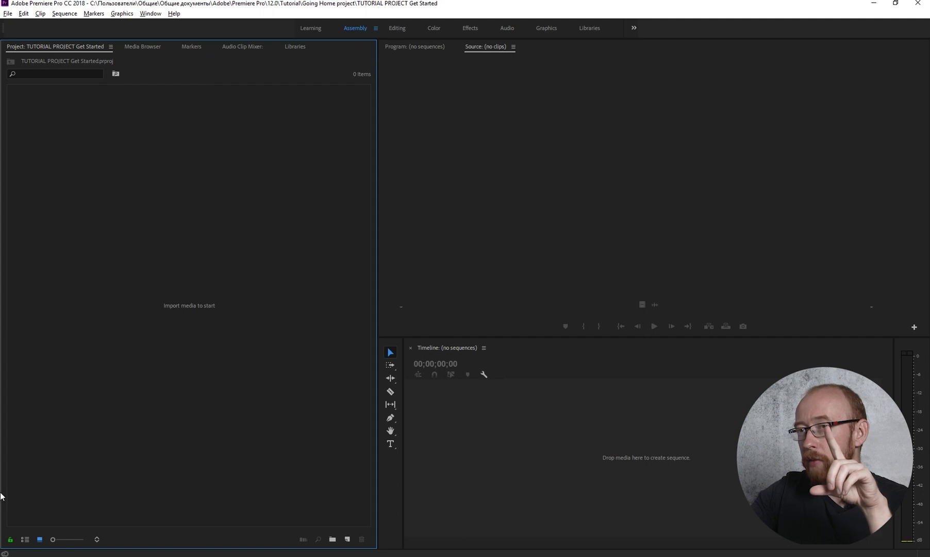
Flip between Program and Source monitor tabs, then activate the timeline, Source and Project panels.
left_click(430, 49)
left_click(484, 49)
left_click(442, 48)
left_click(488, 49)
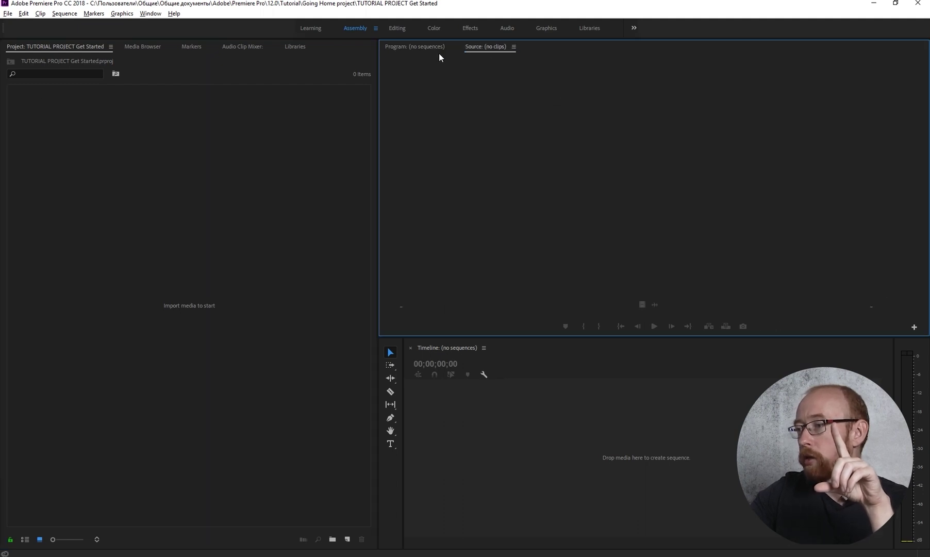
left_click(427, 49)
left_click(474, 49)
left_click(429, 49)
left_click(503, 49)
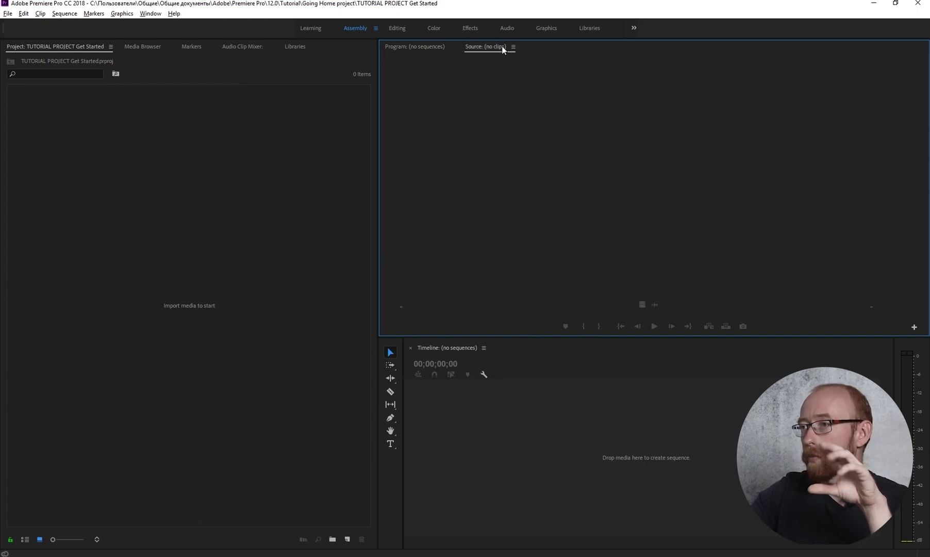
left_click(519, 456)
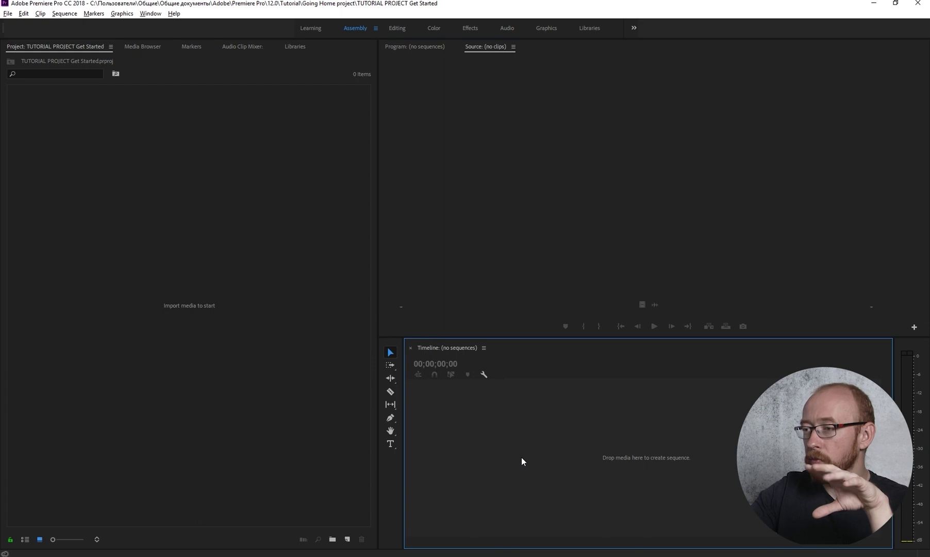
left_click(432, 134)
left_click(173, 168)
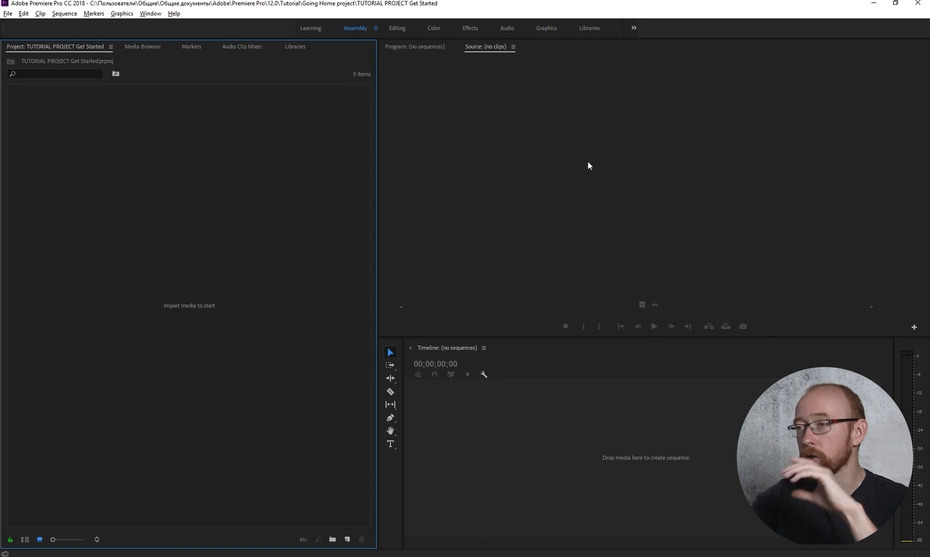
Open the Lesson_01 project from the Window > Projects menu.
left_click(156, 13)
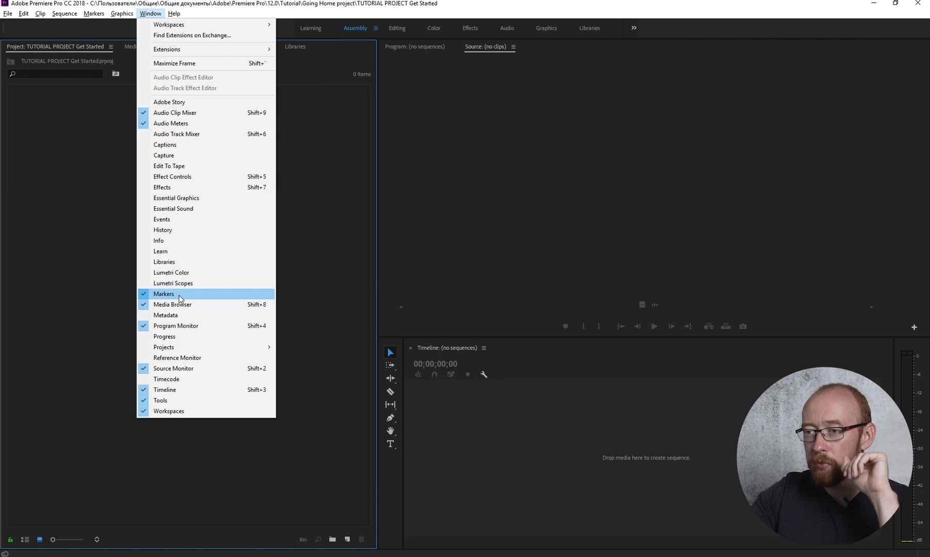
mouse_move(217, 347)
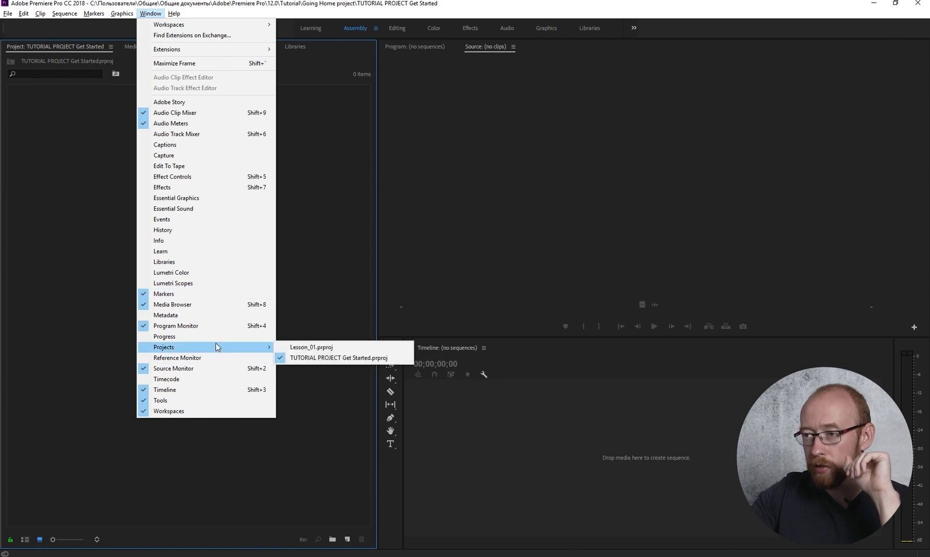
left_click(312, 348)
Import DG_Hoverboard_001.mxf from the Assets folder on drive D:.
double_click(114, 201)
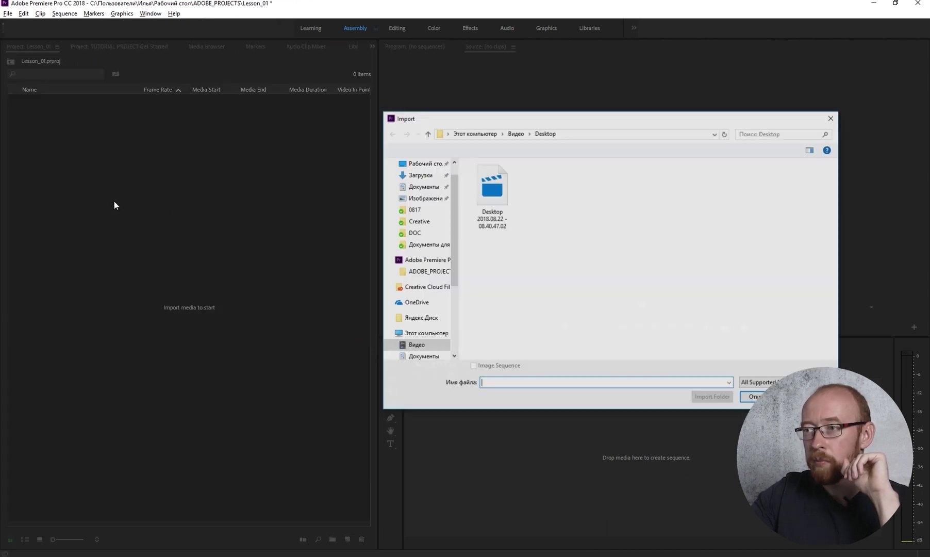
left_click(425, 333)
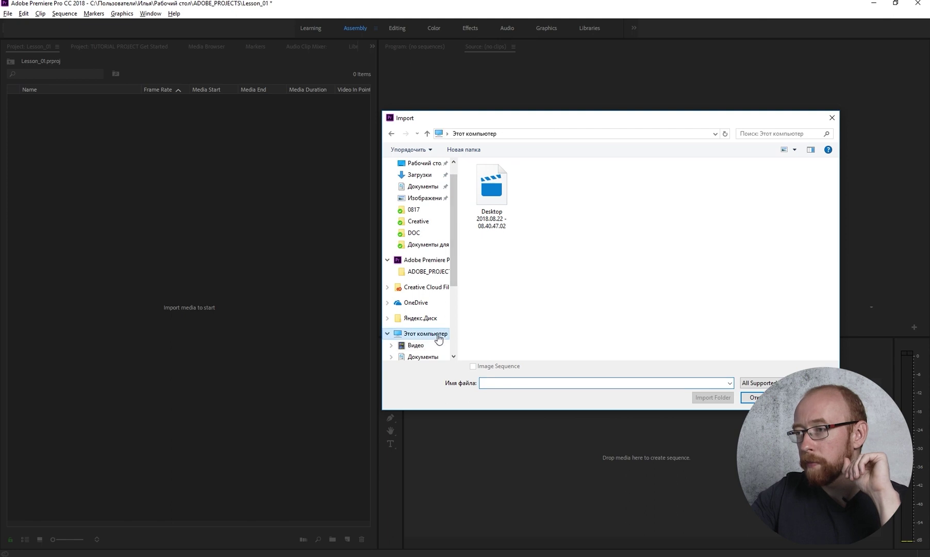
double_click(685, 286)
scroll(509, 305, "down", 4)
scroll(509, 305, "down", 3)
double_click(589, 268)
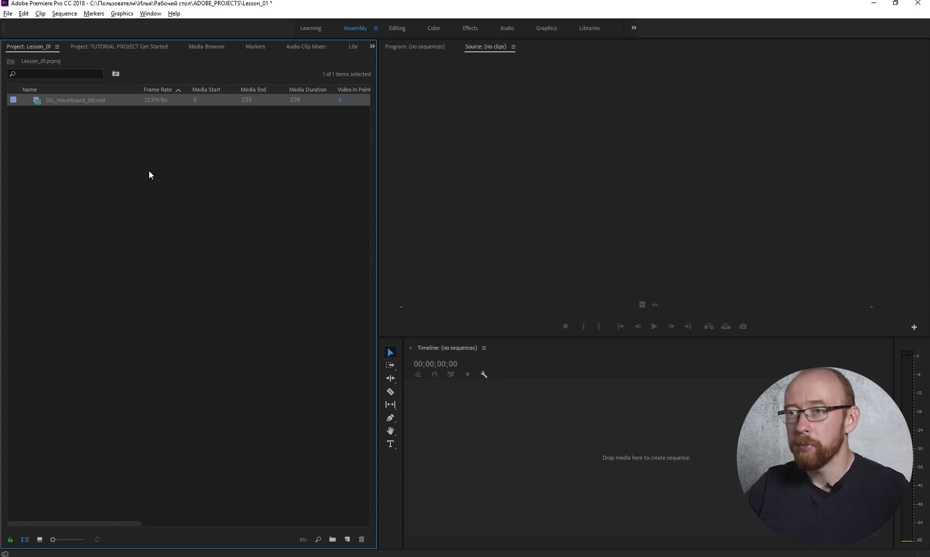
Load DG_Hoverboard_001.mxf into the Source monitor for preview.
left_click(107, 170)
left_click(36, 103)
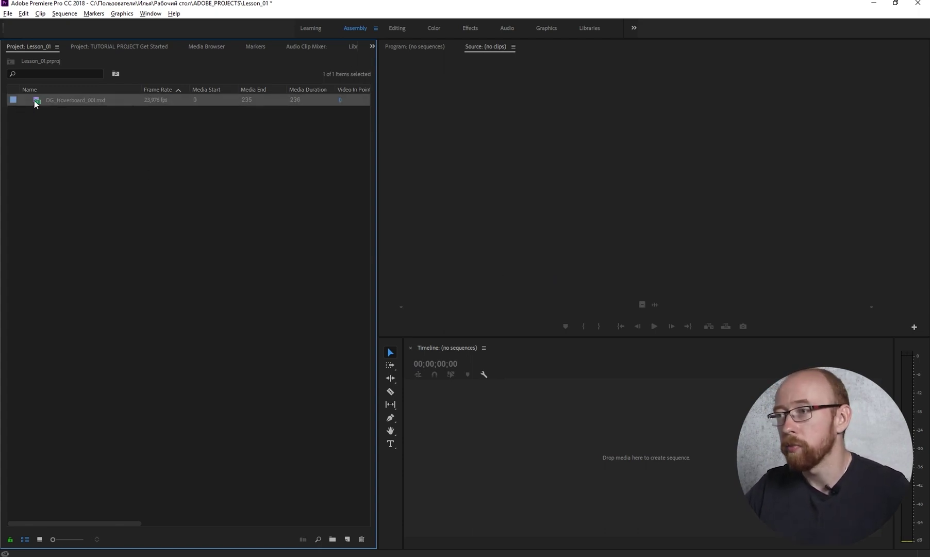
double_click(36, 103)
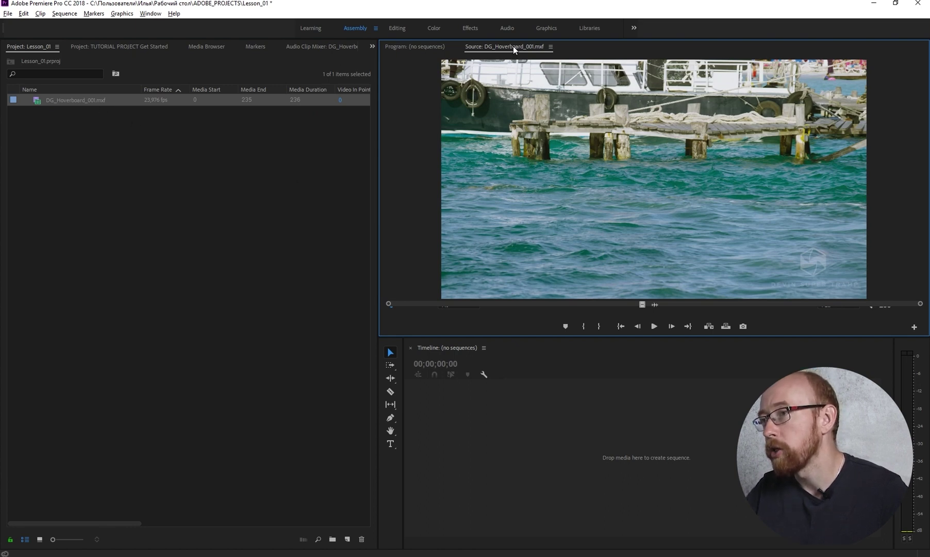
Drag the clip to the Timeline to create a sequence, then undo it.
left_click_drag(37, 100, 454, 434)
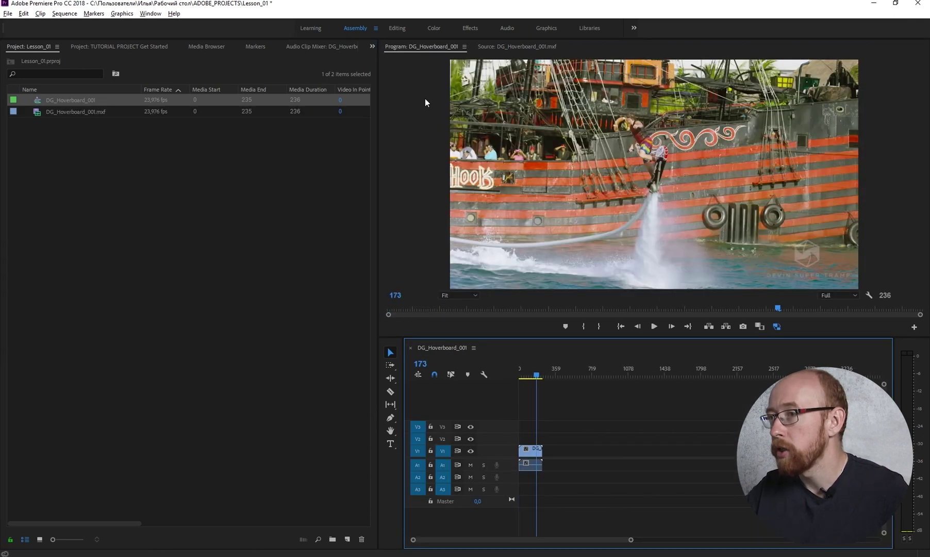
left_click(410, 49)
key("ctrl+z")
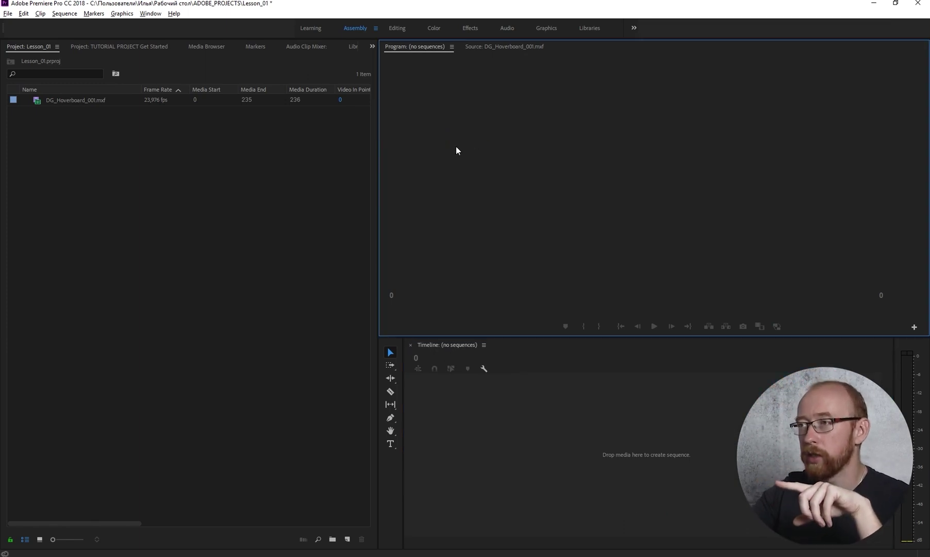
Flip between Source and Program previews, then switch to the Editing workspace.
left_click(485, 49)
left_click(427, 49)
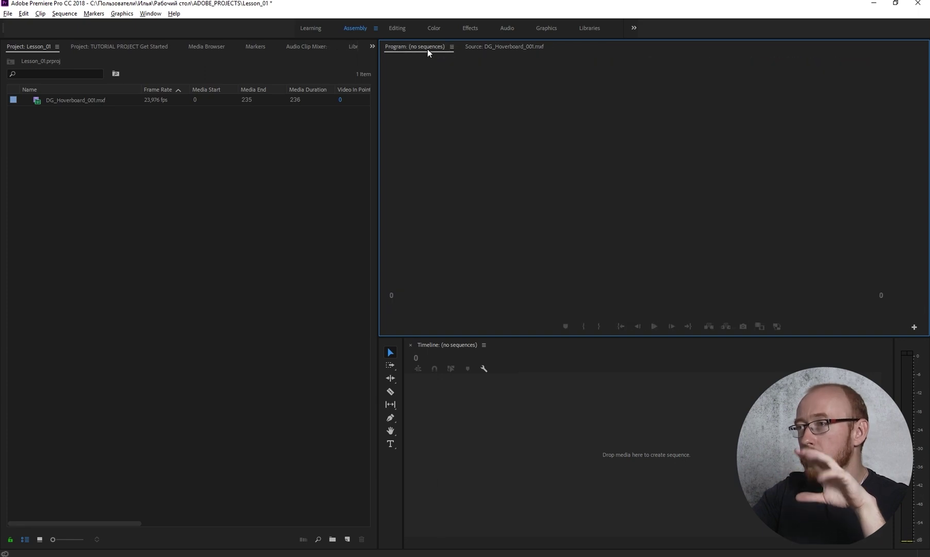
left_click(493, 49)
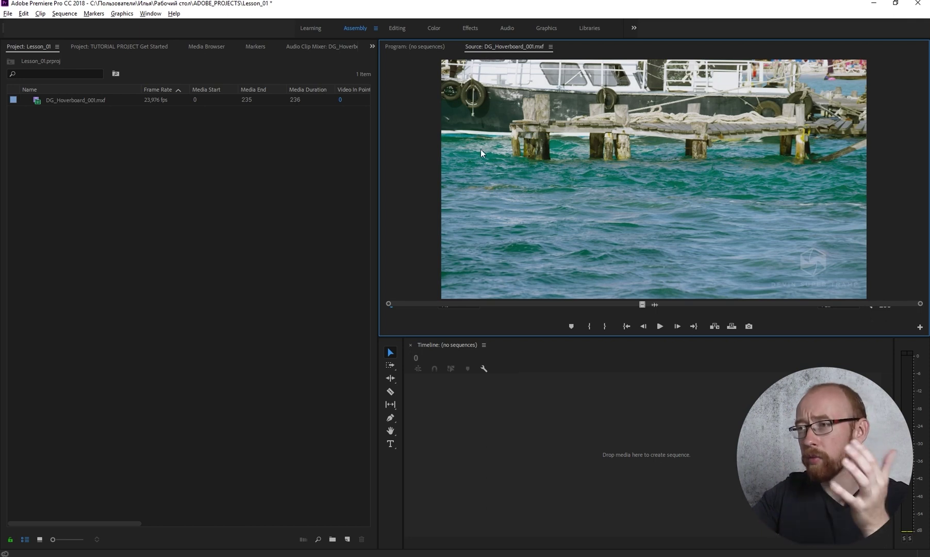
left_click(401, 28)
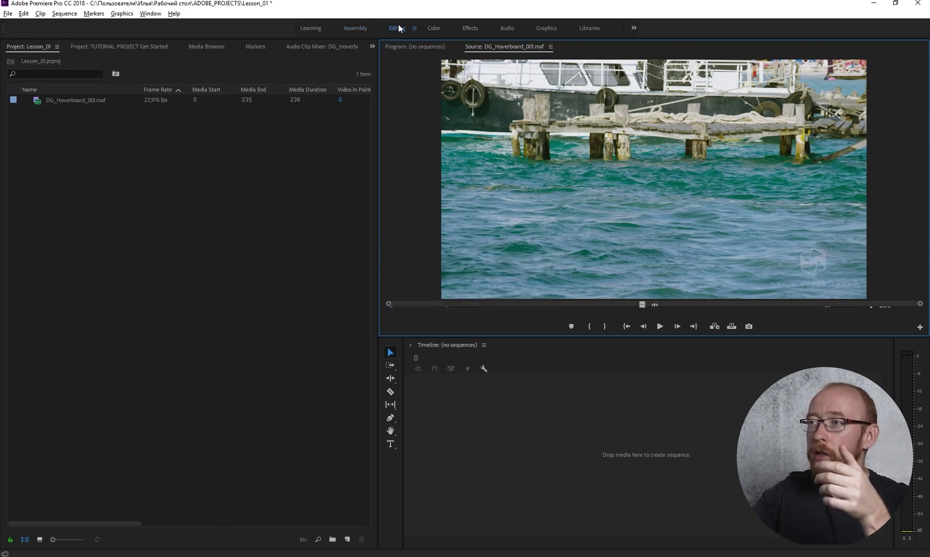
left_click(208, 157)
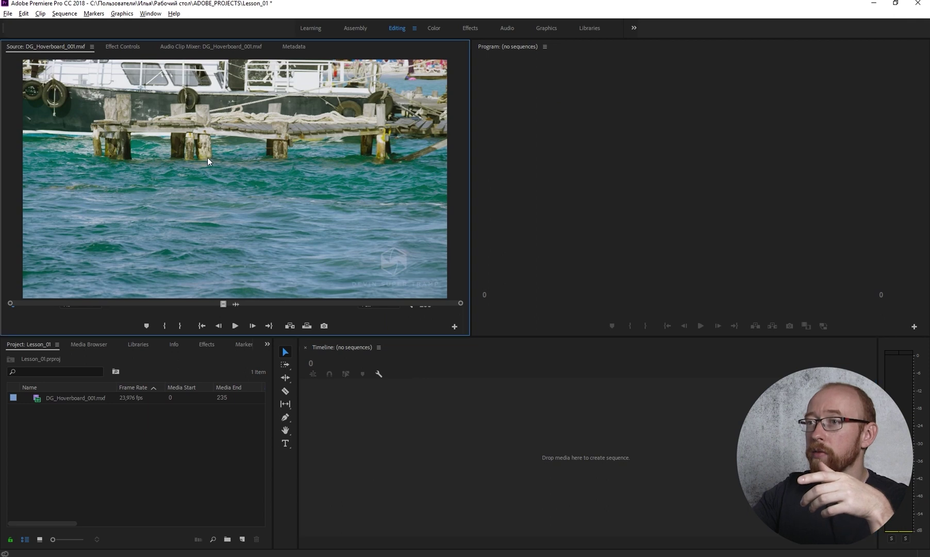
left_click(520, 144)
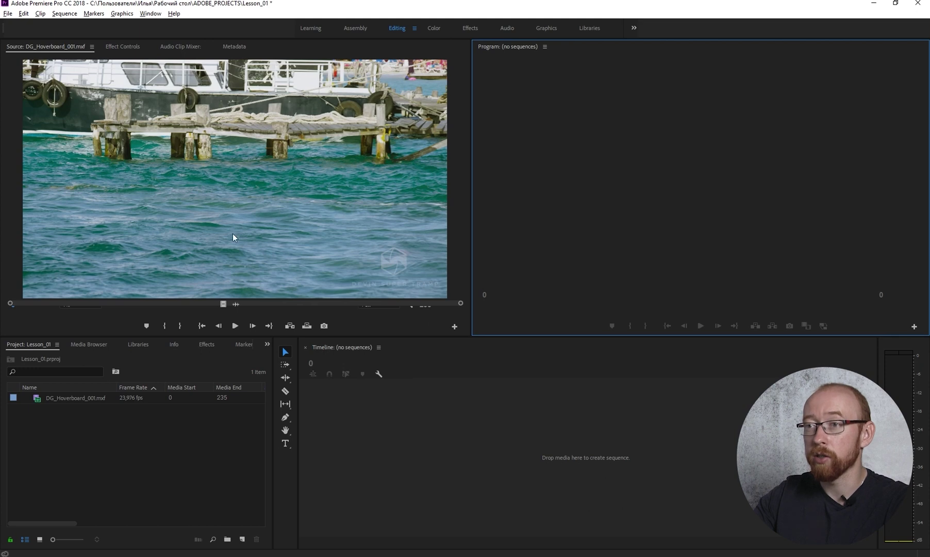
left_click(124, 479)
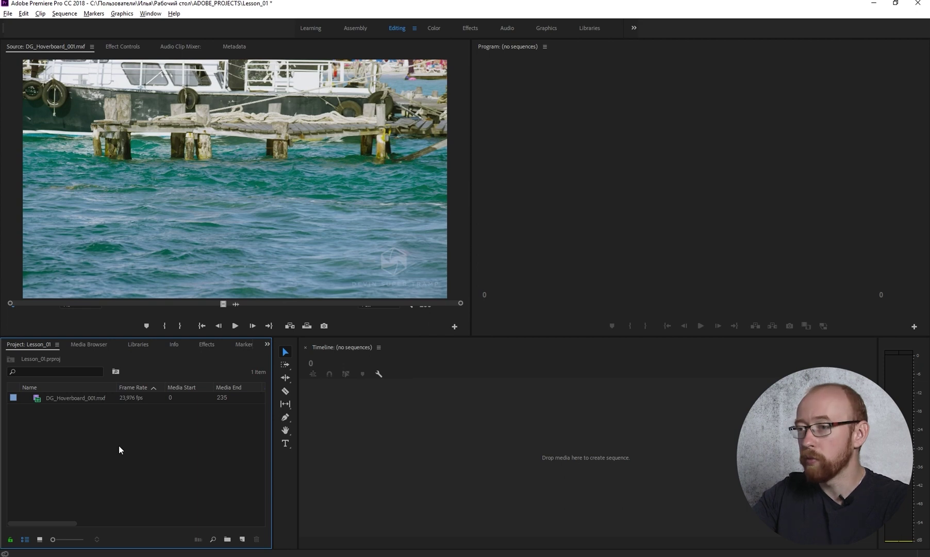
Switch to the Color workspace and reset it to its saved layout.
left_click(434, 29)
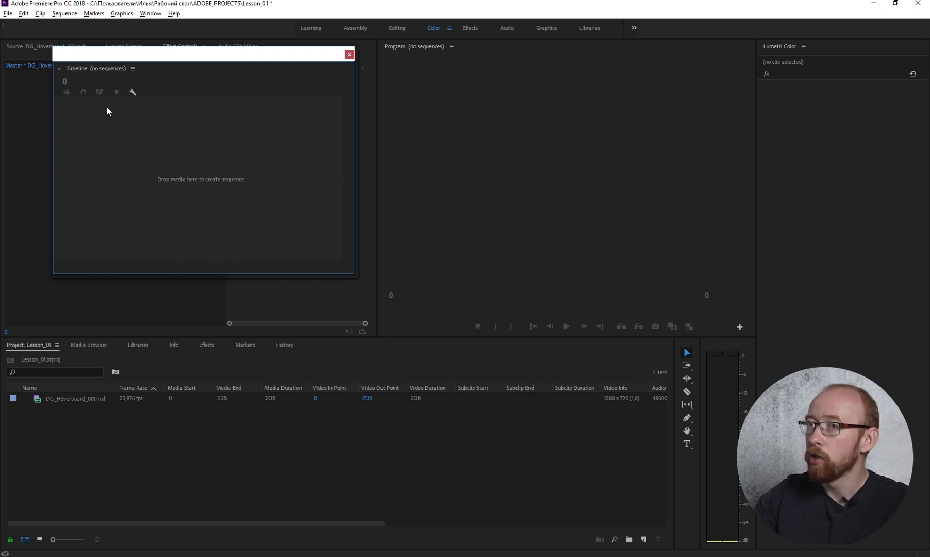
left_click(448, 28)
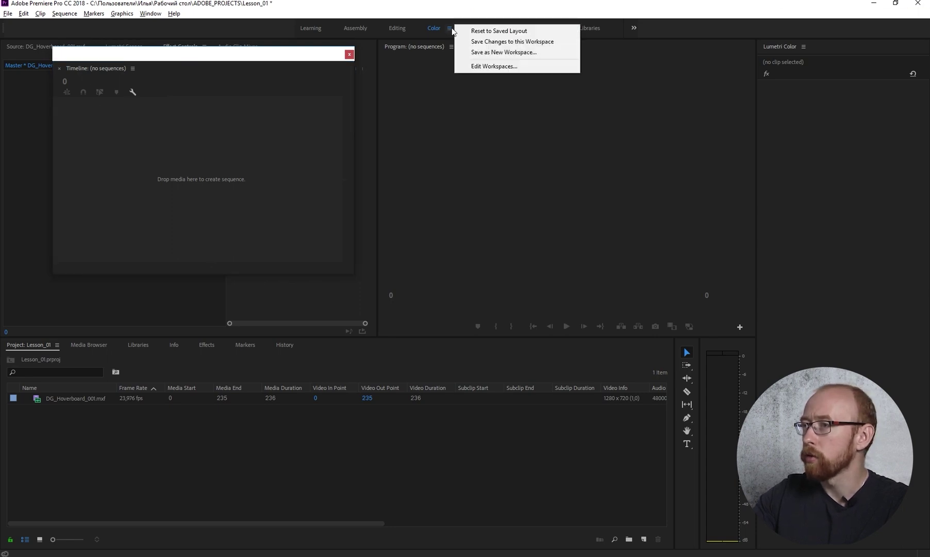
left_click(474, 31)
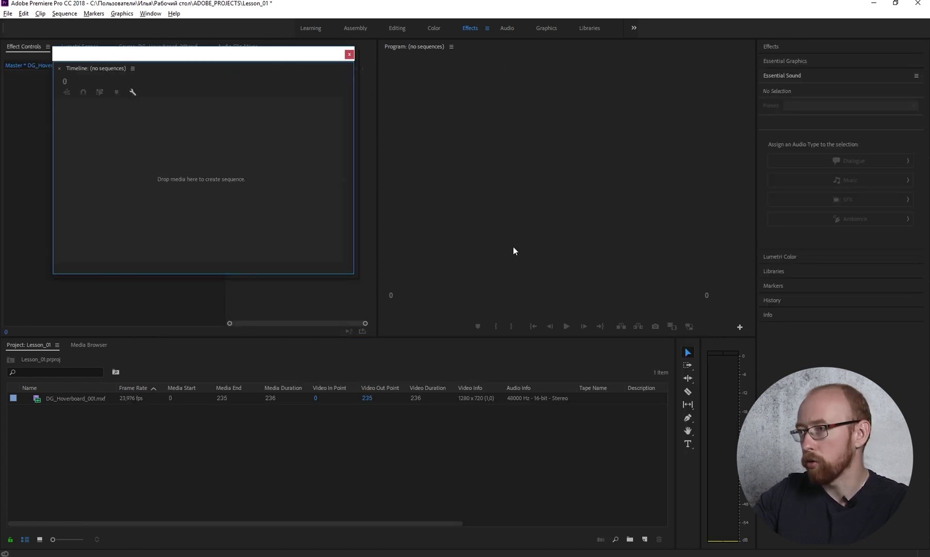
Reset the Effects workspace layout and expand Essential Graphics, Essential Sound, Lumetri Color and Effects.
left_click(487, 28)
left_click(510, 31)
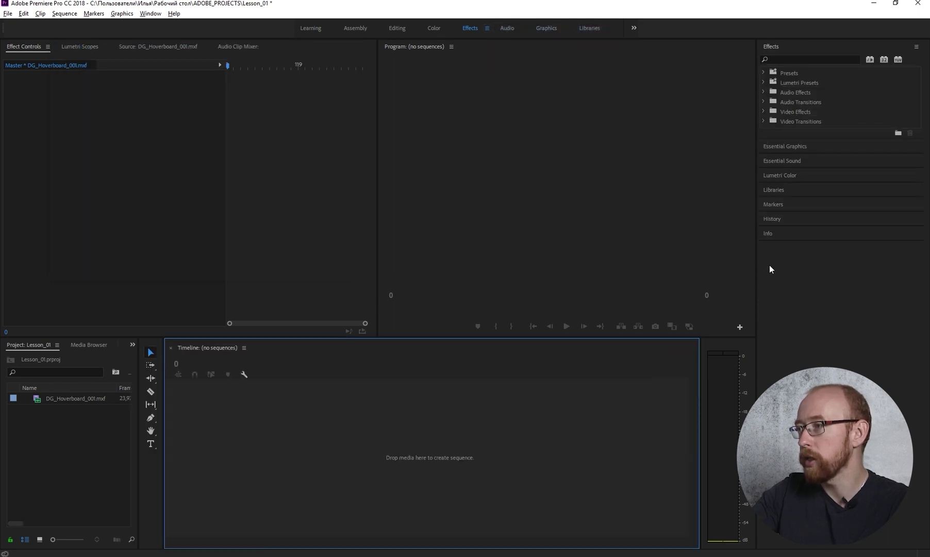
left_click(812, 47)
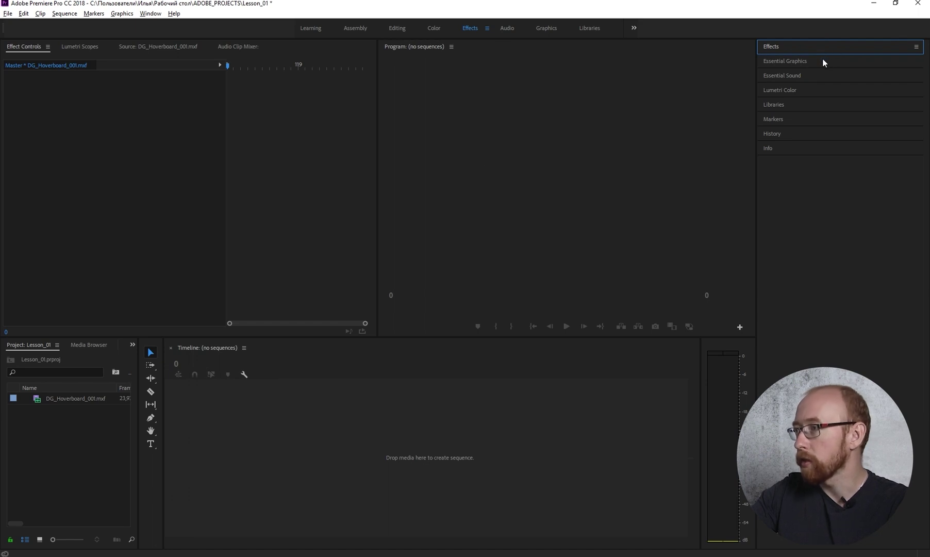
left_click(823, 63)
left_click(808, 119)
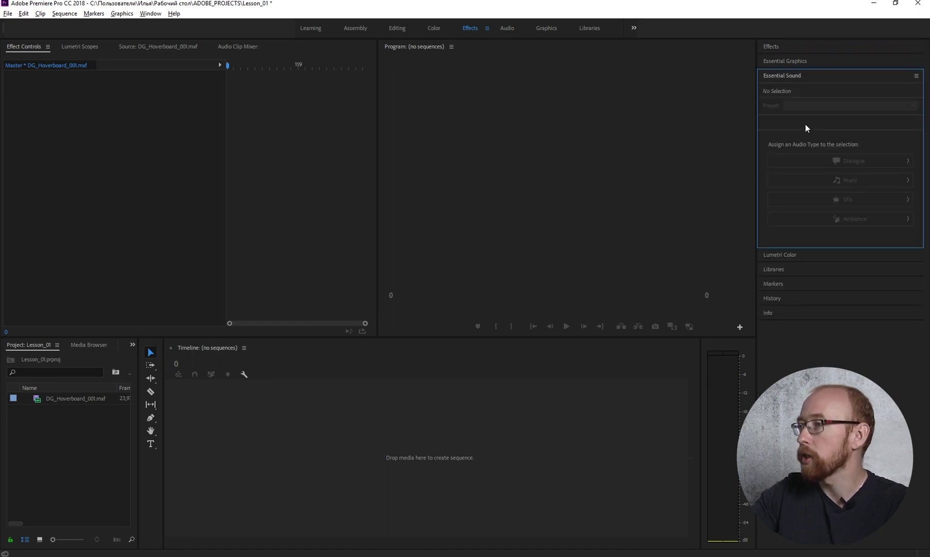
left_click(782, 252)
left_click(802, 48)
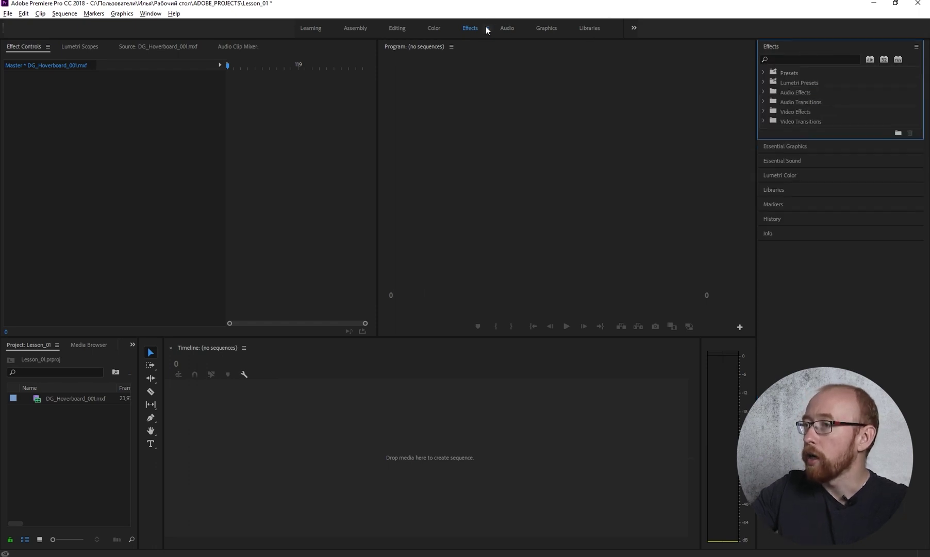
Switch to the Audio workspace, reset it to its saved layout, and widen the Timeline.
left_click(505, 28)
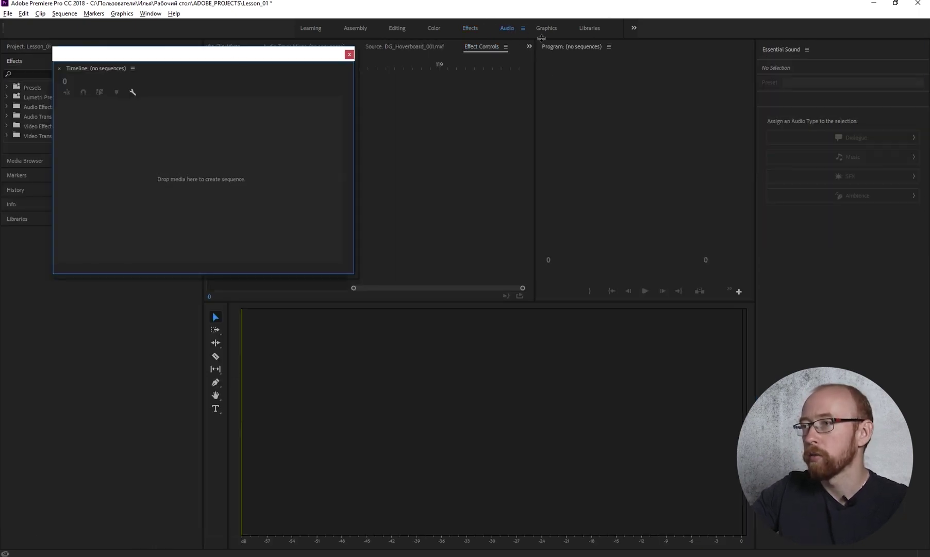
left_click(522, 28)
left_click(544, 32)
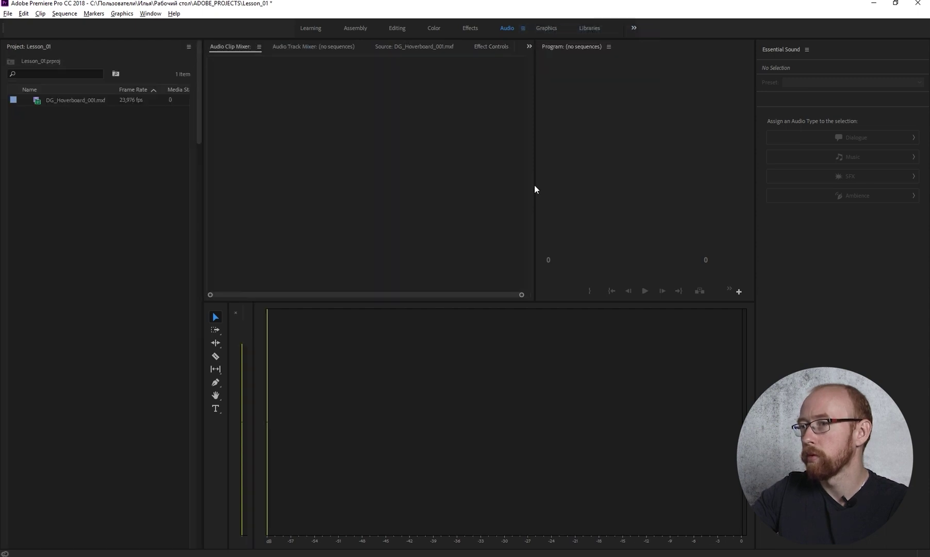
left_click_drag(253, 382, 719, 398)
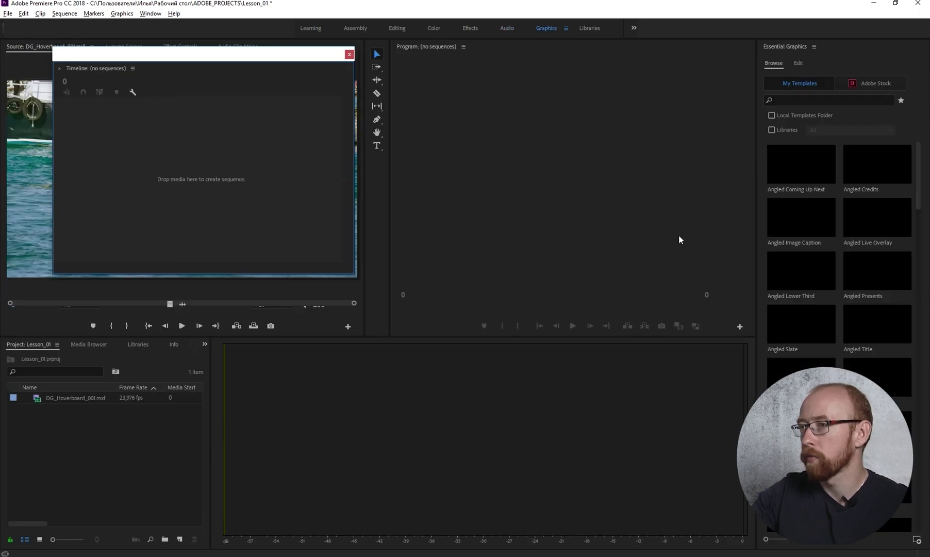
Reset the Graphics workspace to its saved layout, then visit the Learning and Assembly workspaces.
left_click(565, 27)
left_click(577, 31)
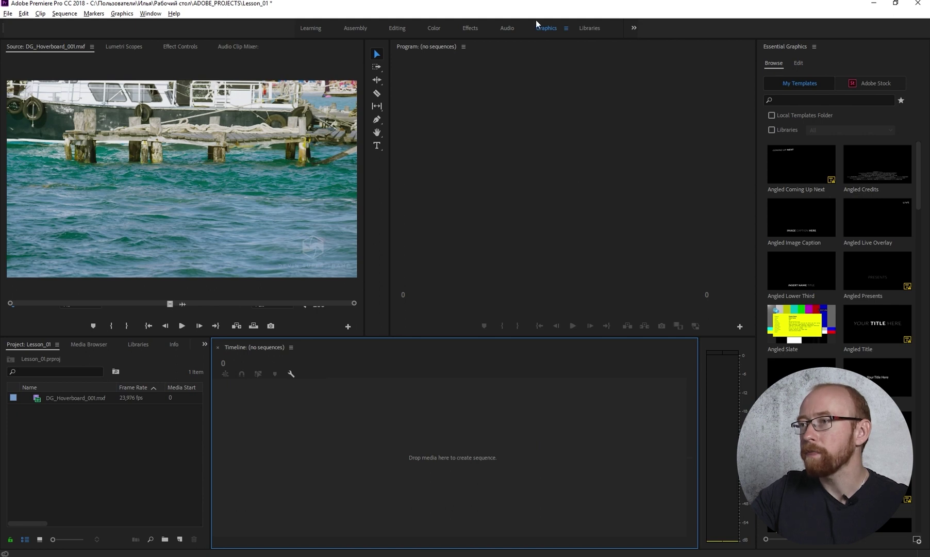
left_click(309, 28)
left_click(367, 30)
In the Editing workspace, delete DG_Hoverboard_001.mxf from the Lesson_01 project.
left_click(395, 28)
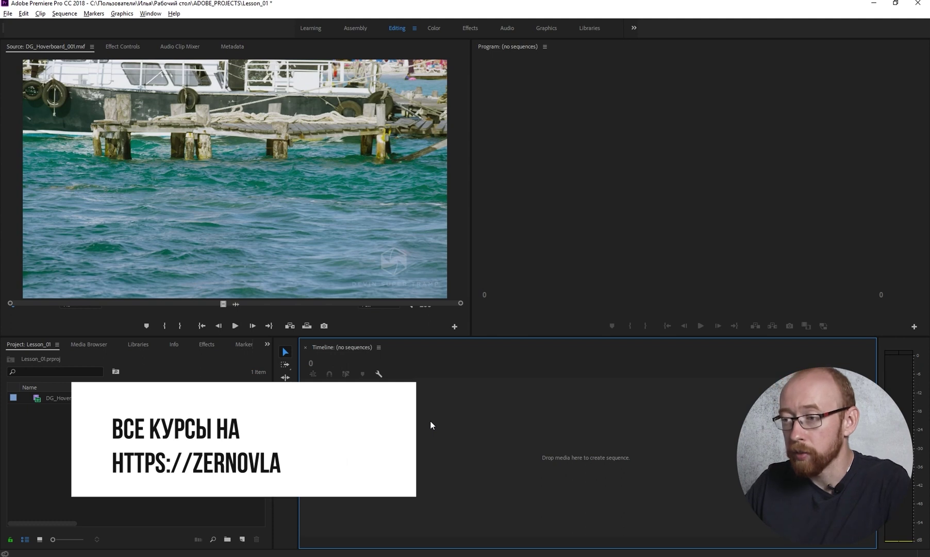
left_click(67, 397)
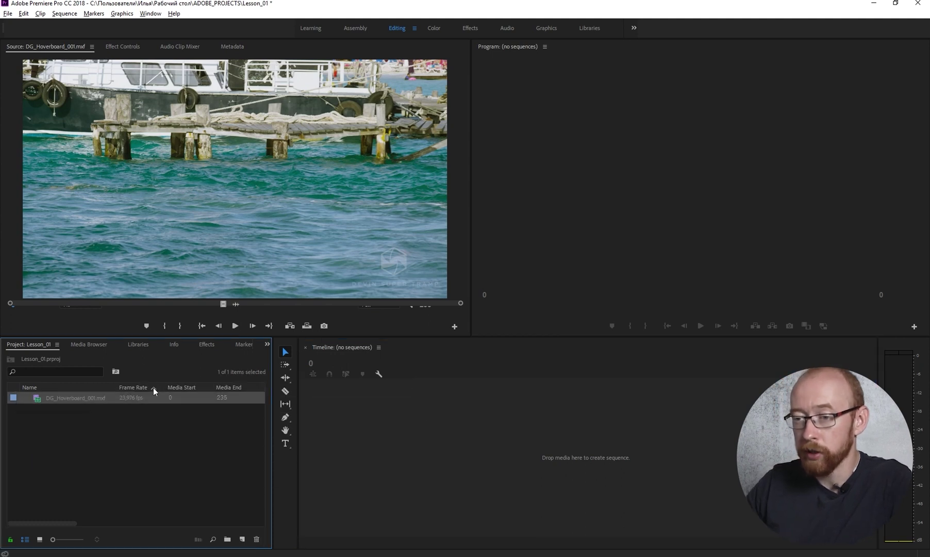
key("Delete")
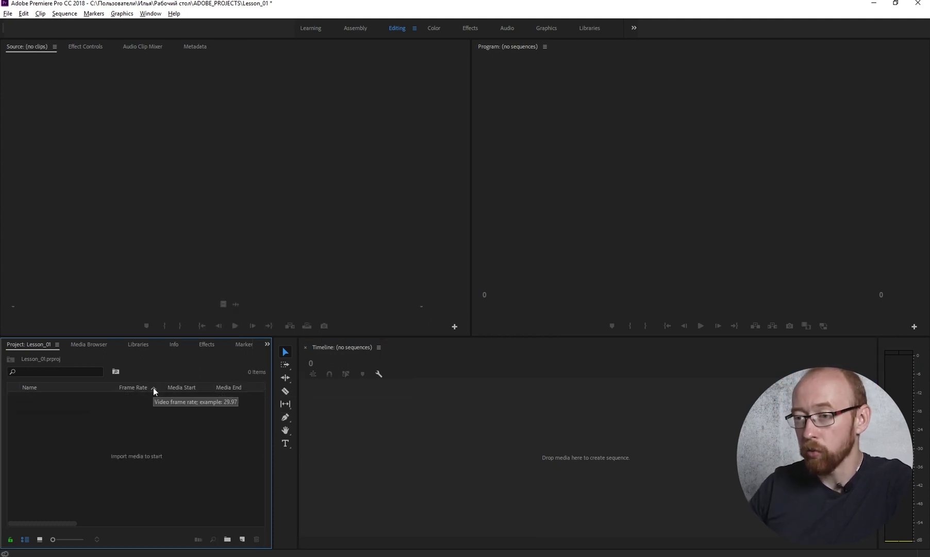